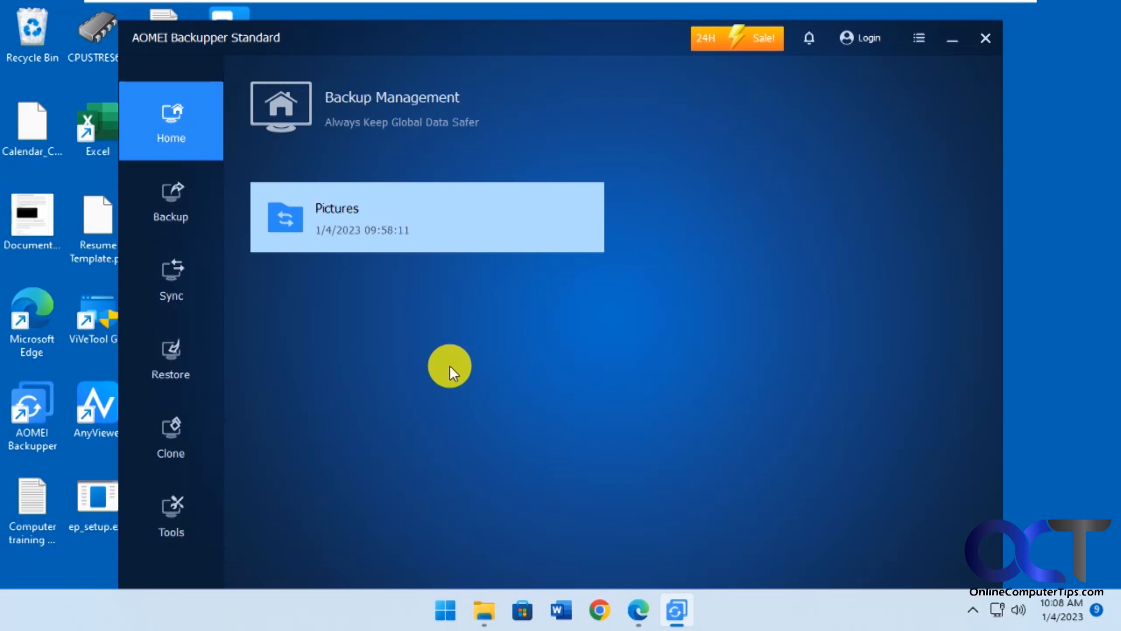
# Review the existing Pictures sync task and the available sync modes, and return to the backup management overview.
pyautogui.moveTo(275, 194)
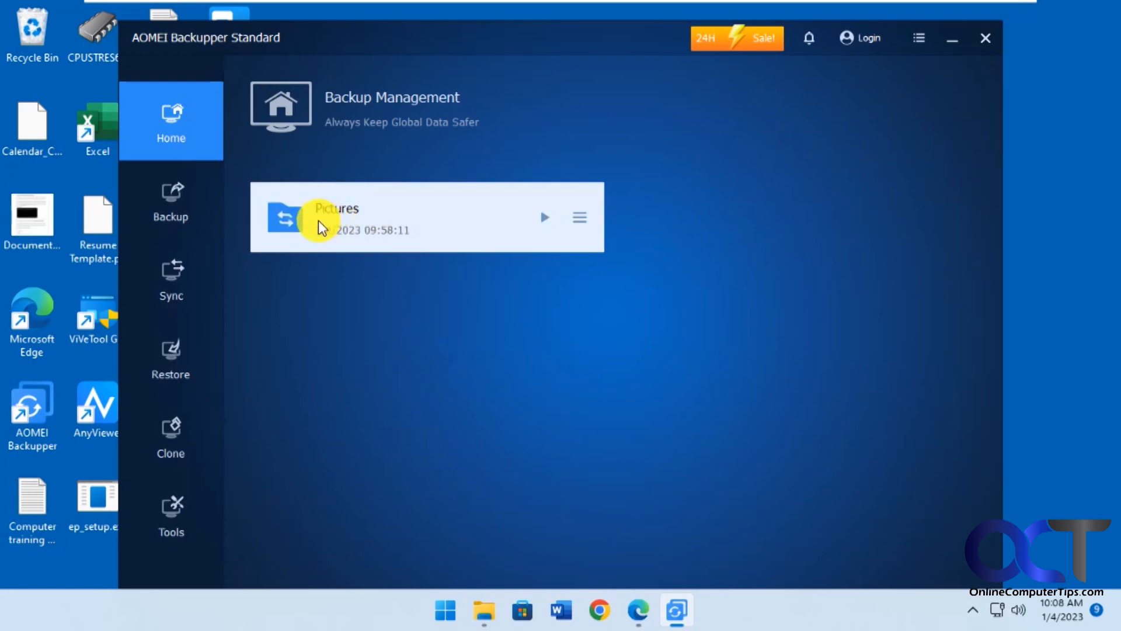
pyautogui.click(358, 212)
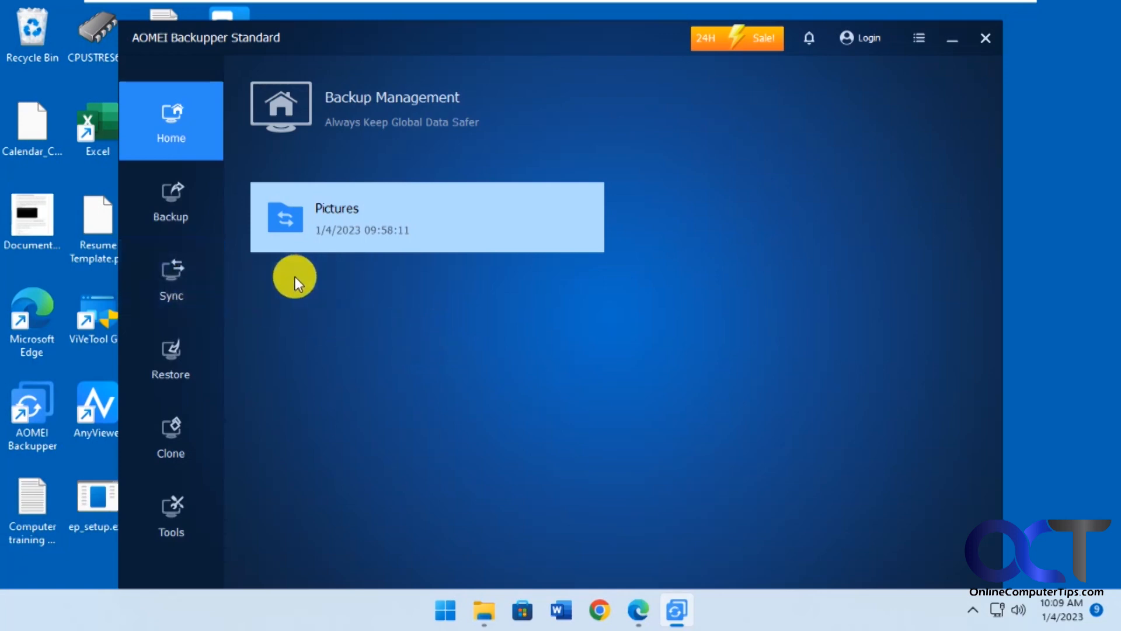
pyautogui.click(177, 282)
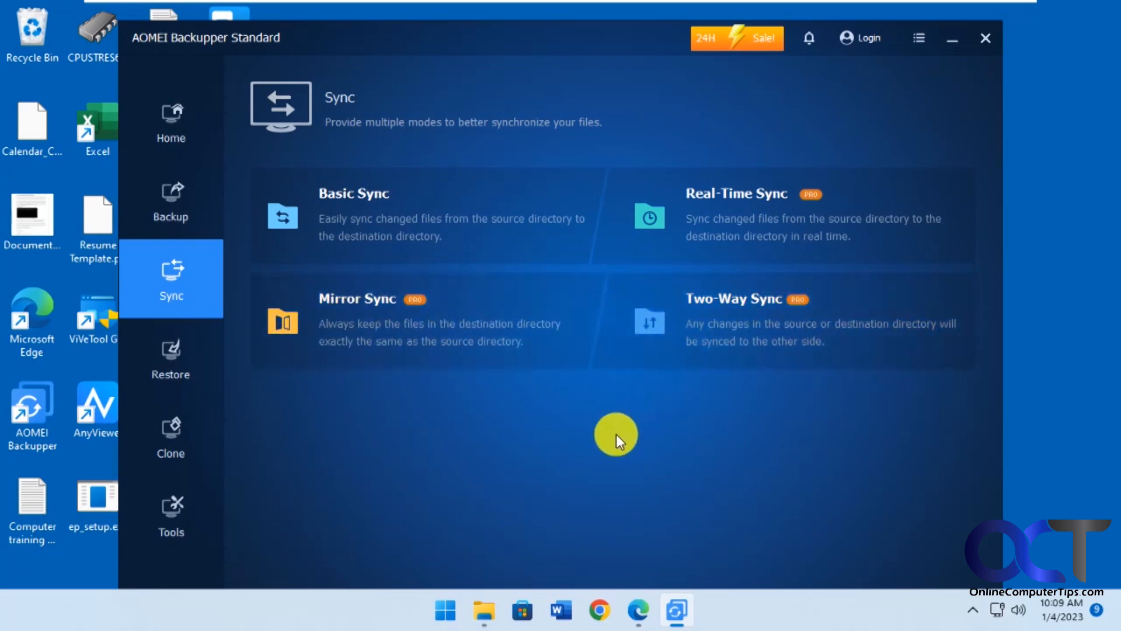
pyautogui.click(171, 138)
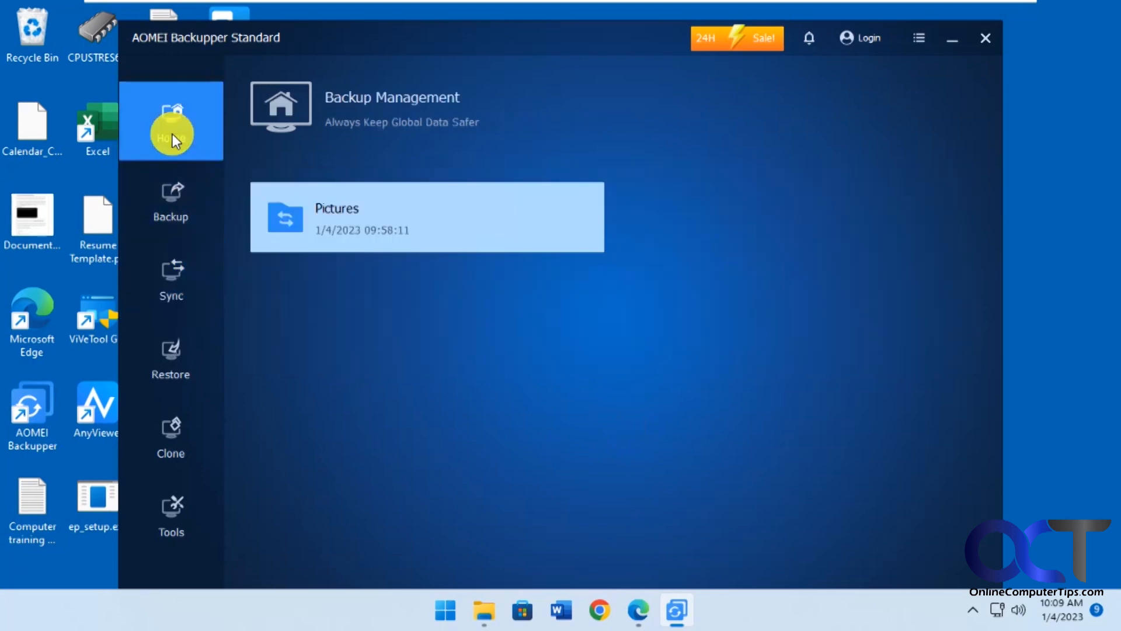
pyautogui.moveTo(408, 229)
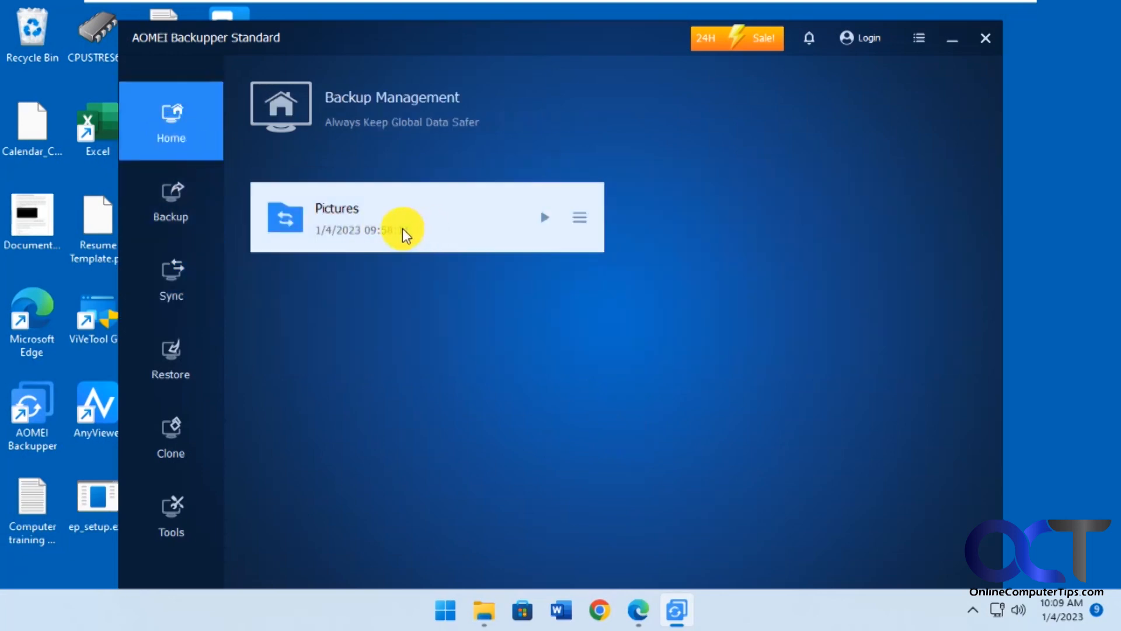
# Switch to the Backup (E:) window in File Explorer and check the contents of the Pictures Backup folder.
pyautogui.moveTo(484, 610)
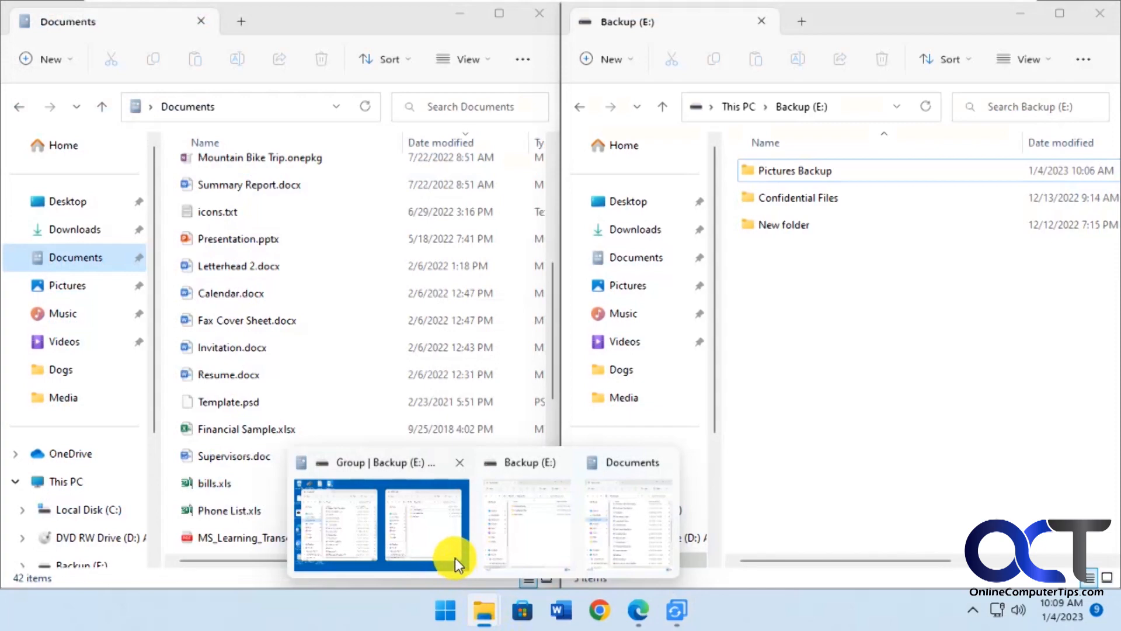
pyautogui.moveTo(647, 518)
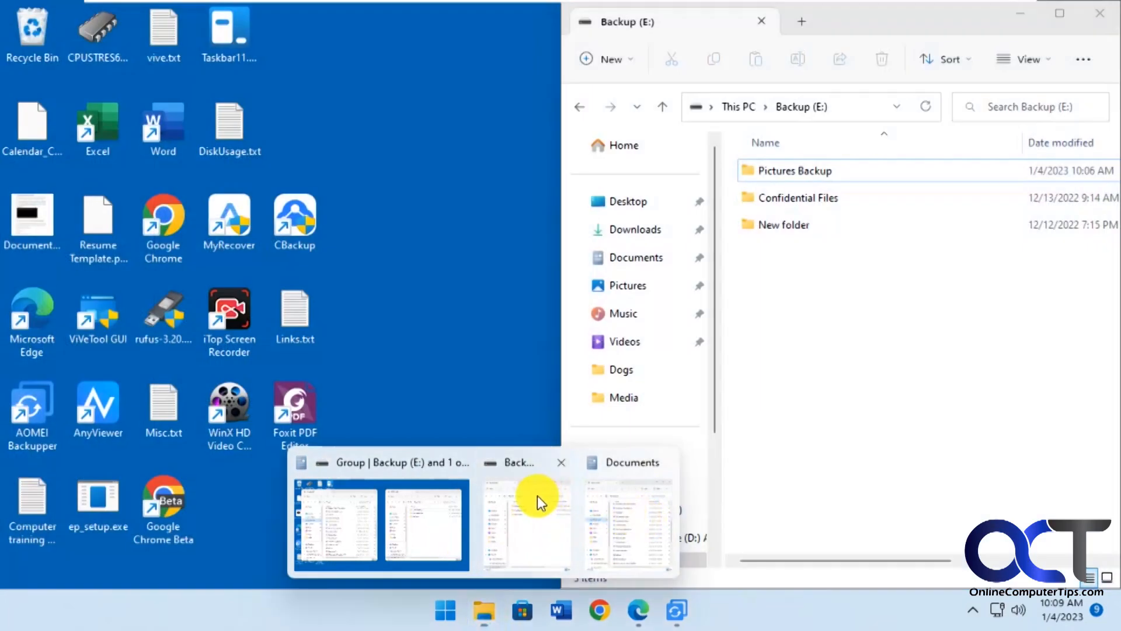
pyautogui.click(535, 501)
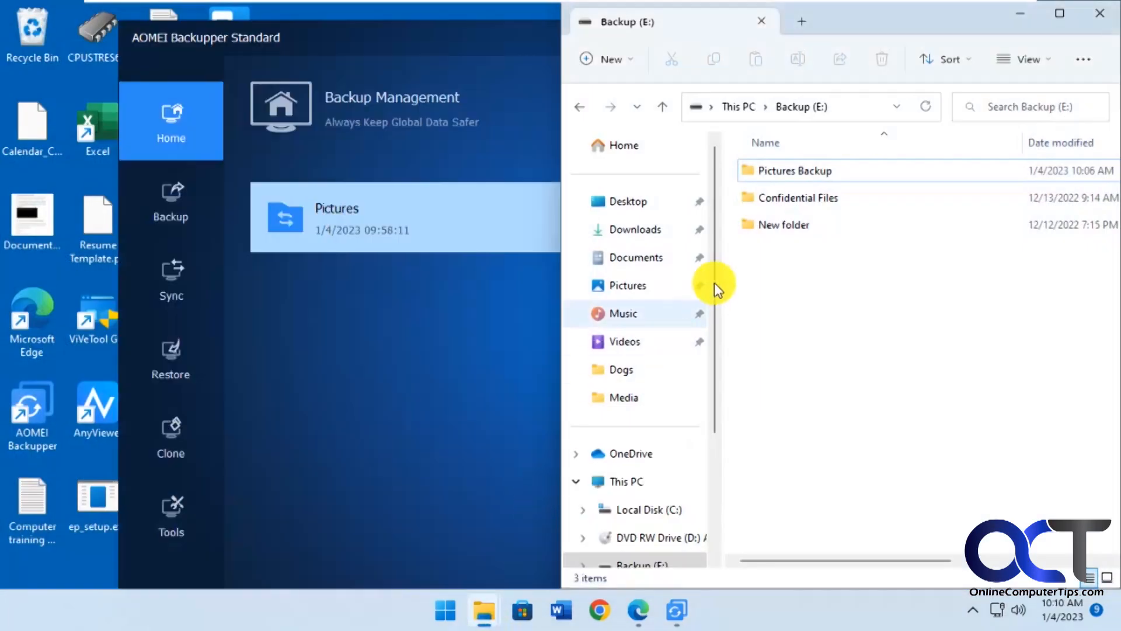
pyautogui.doubleClick(772, 171)
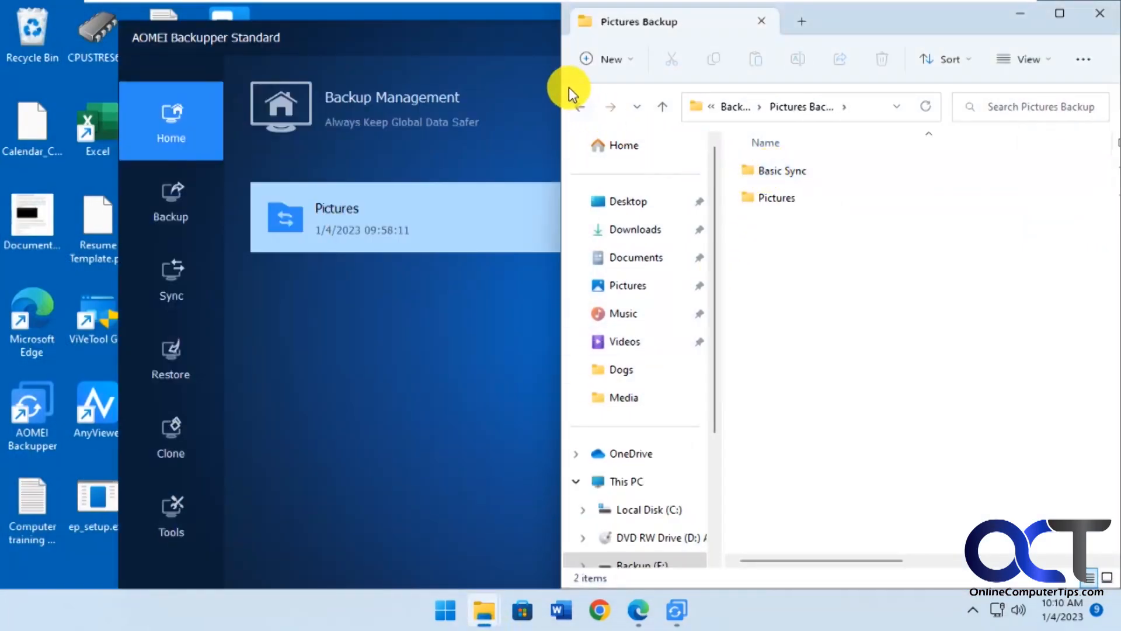
pyautogui.click(572, 104)
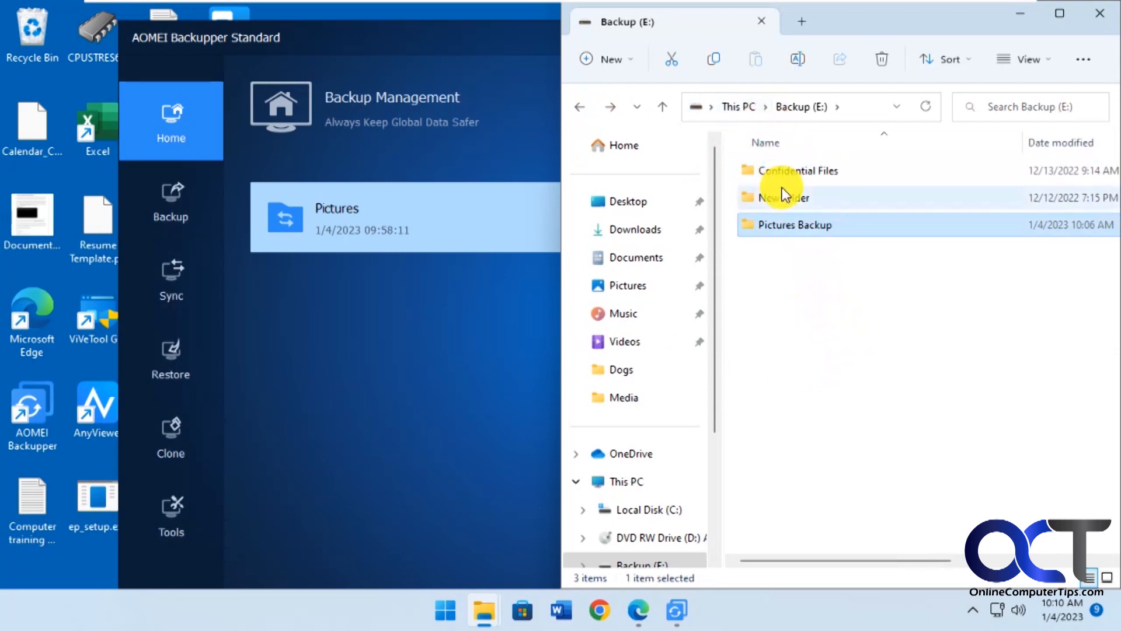
# Create a new folder named Documents Backup at the root of the Backup (E:) drive.
pyautogui.rightClick(797, 310)
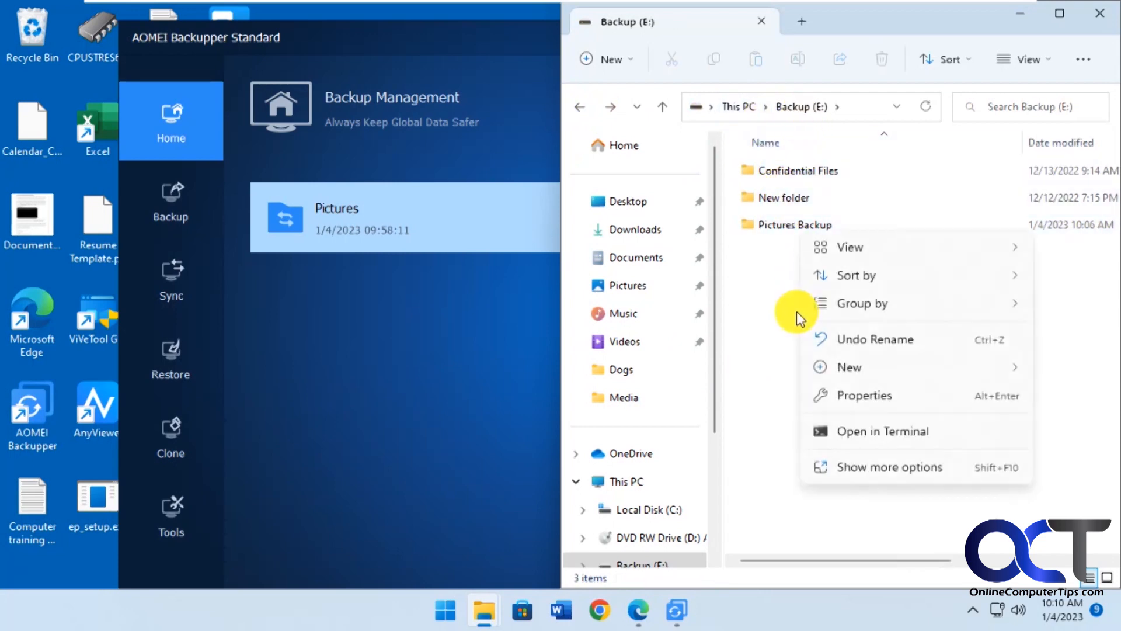
pyautogui.moveTo(846, 371)
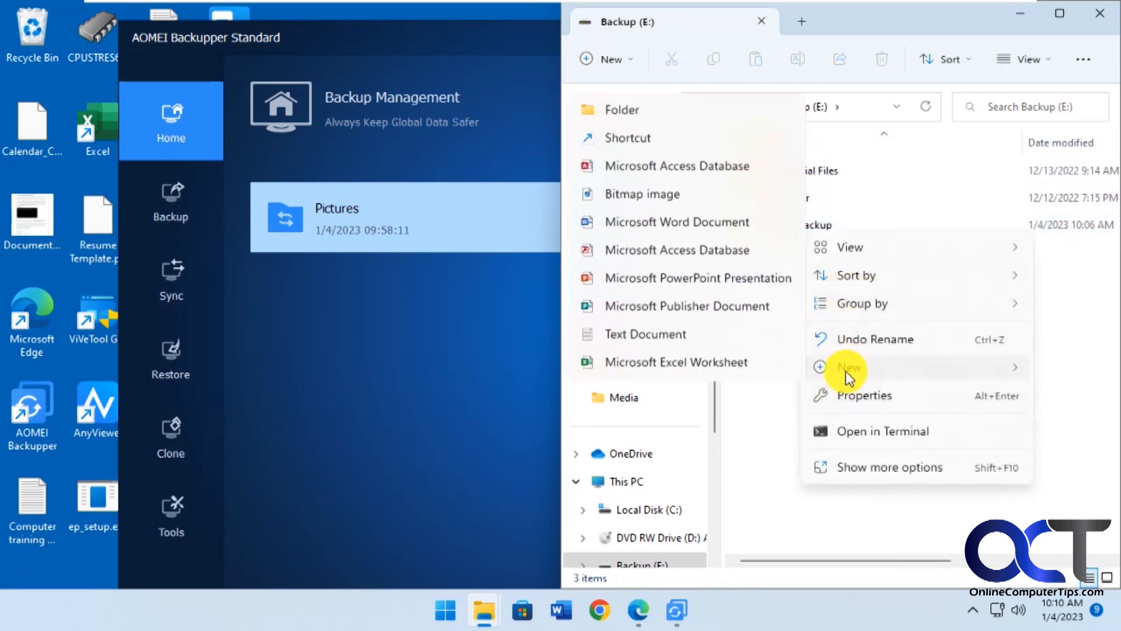
pyautogui.click(658, 89)
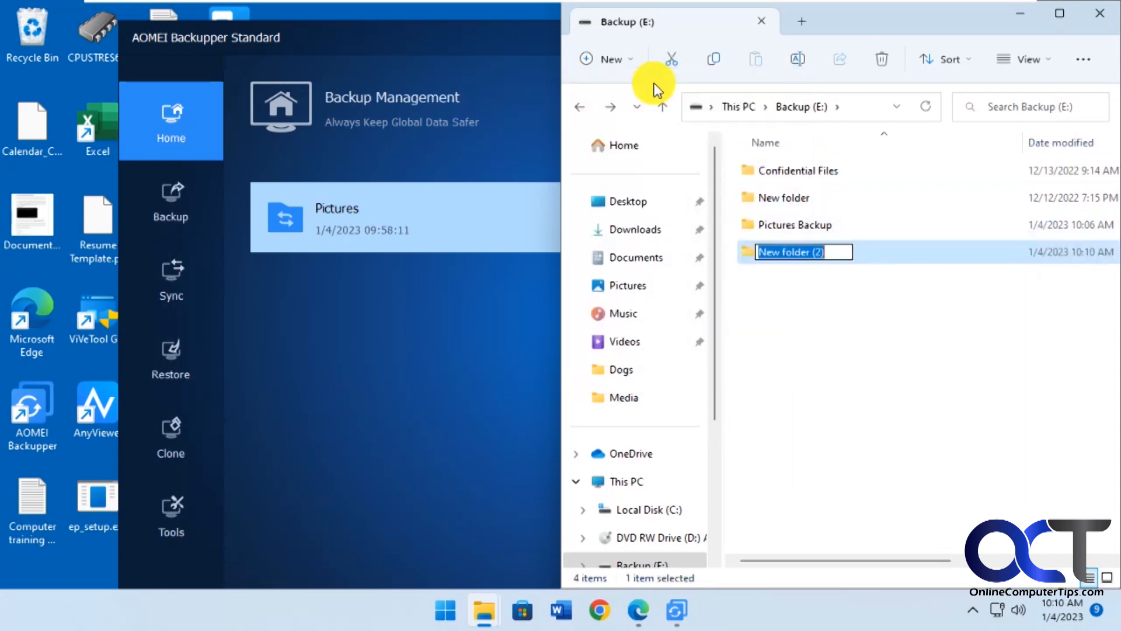
pyautogui.write('Docum')
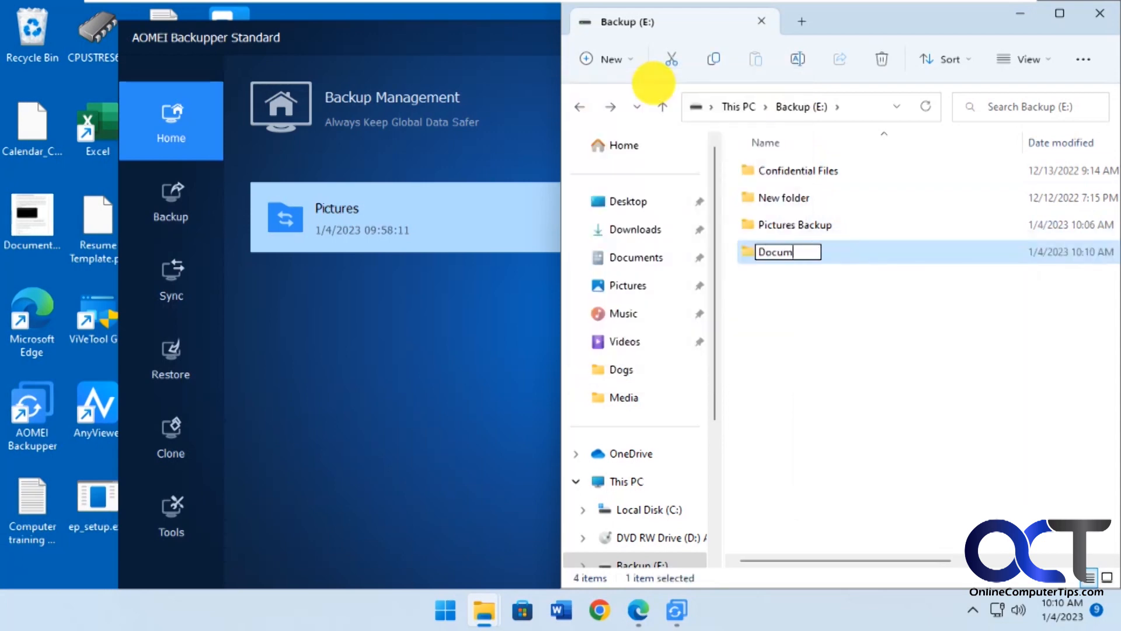
pyautogui.write('ents Ba')
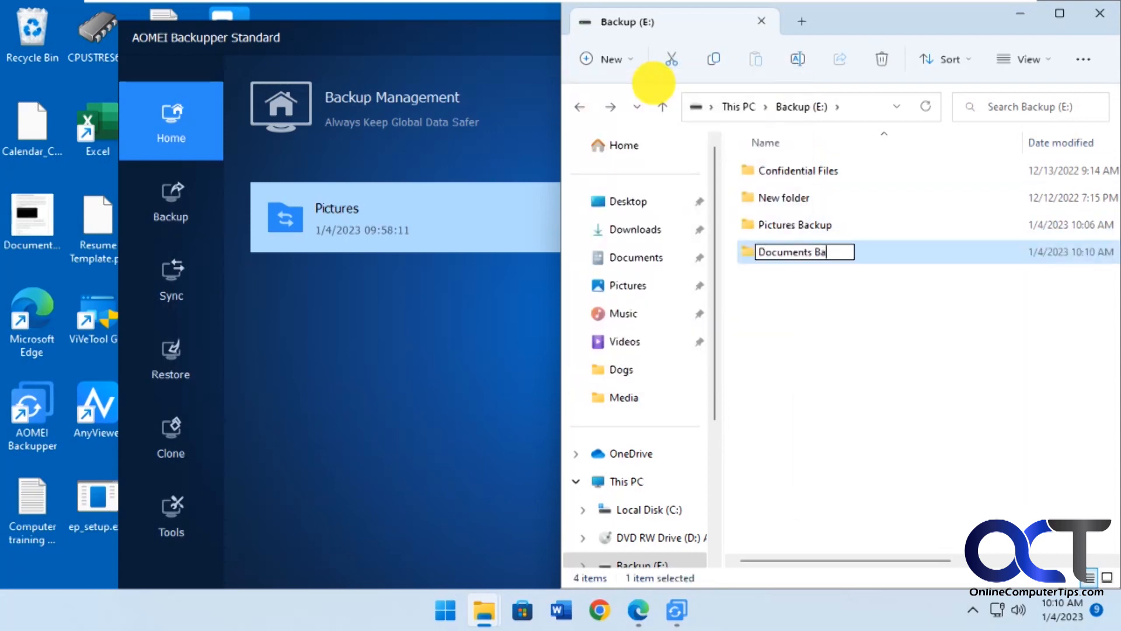
pyautogui.write('ckup')
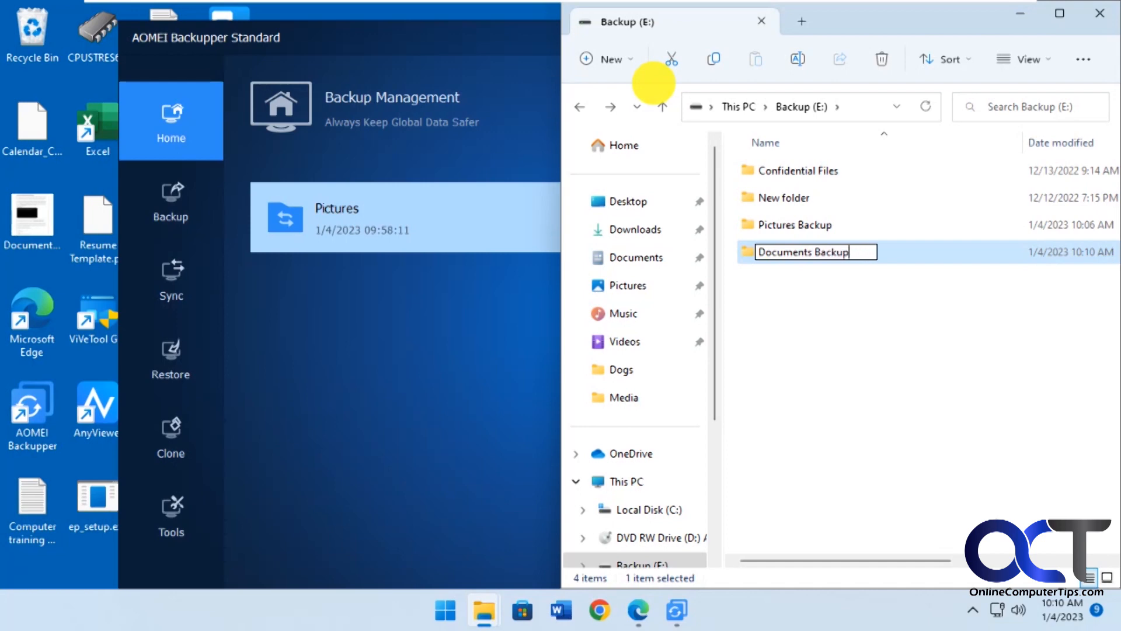
pyautogui.press('Return')
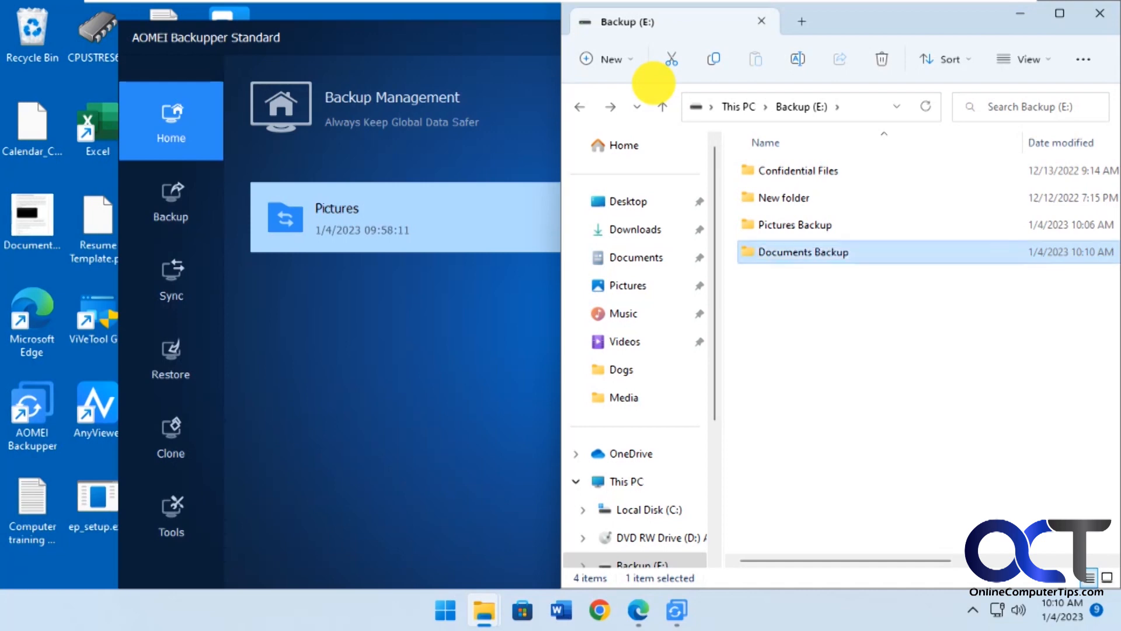
# Switch to AOMEI Backupper and start a Basic Sync task with the Documents folder as its source.
pyautogui.click(313, 315)
pyautogui.click(169, 268)
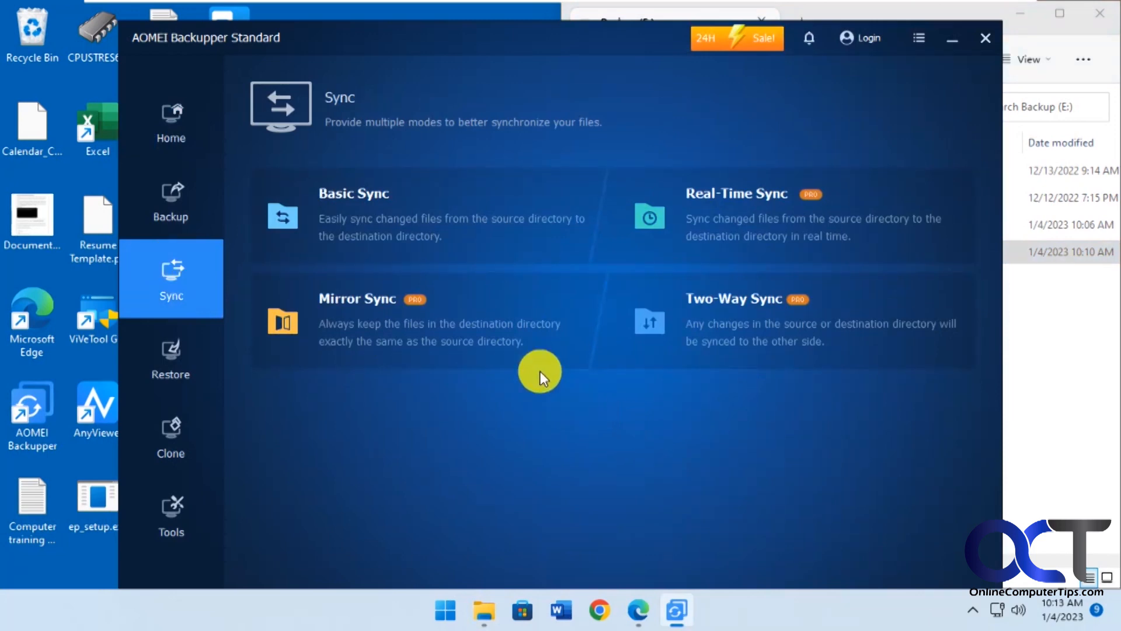
pyautogui.click(486, 222)
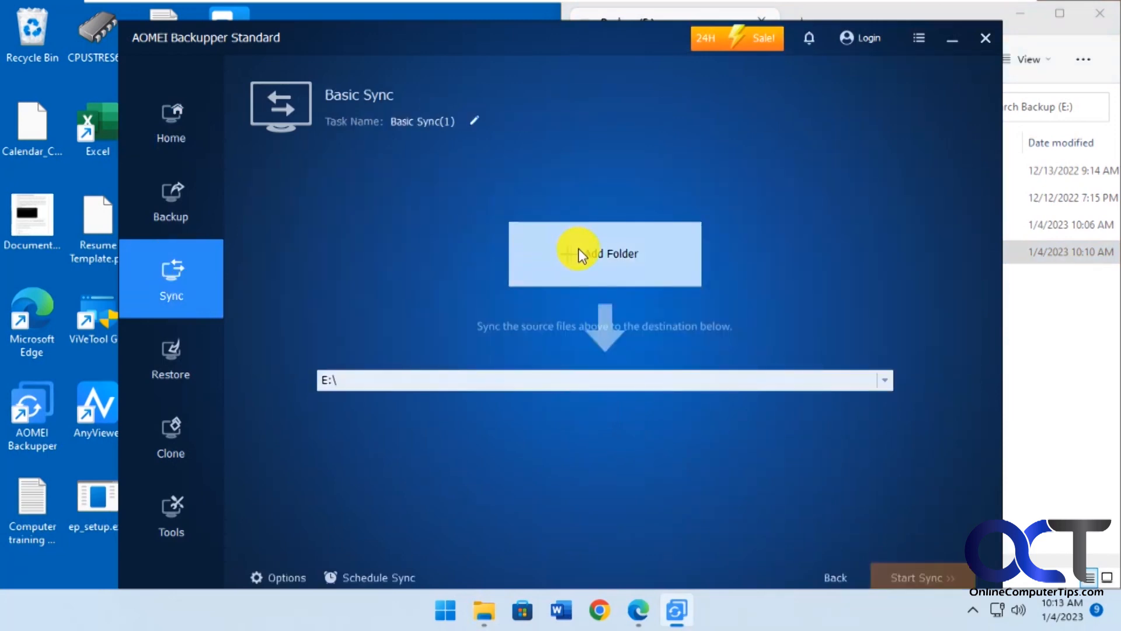
pyautogui.click(597, 253)
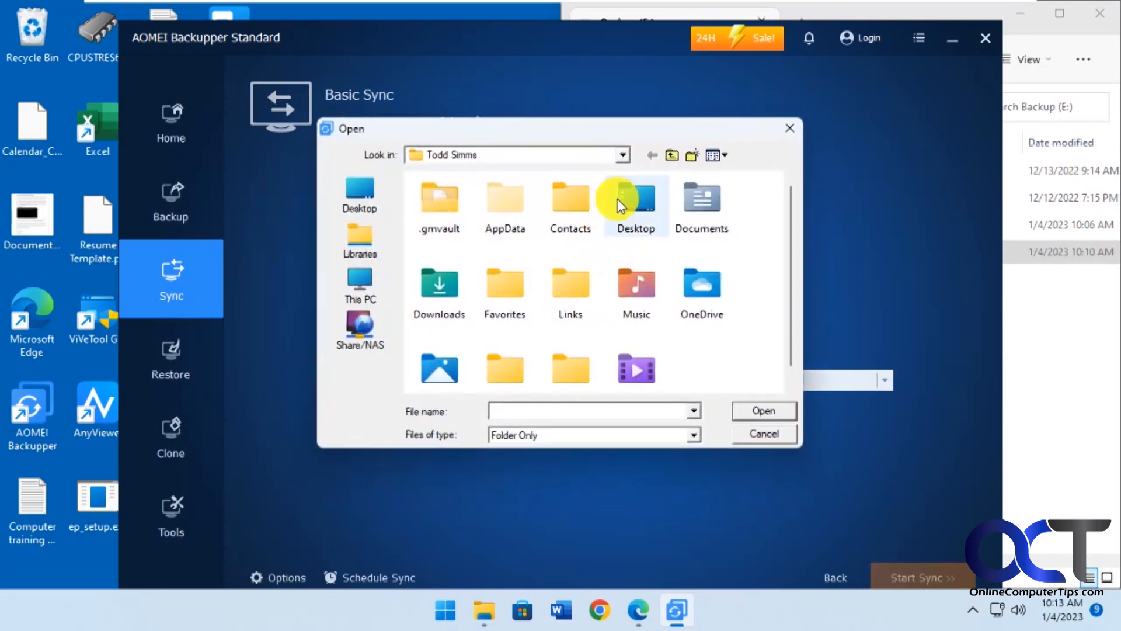
pyautogui.click(625, 153)
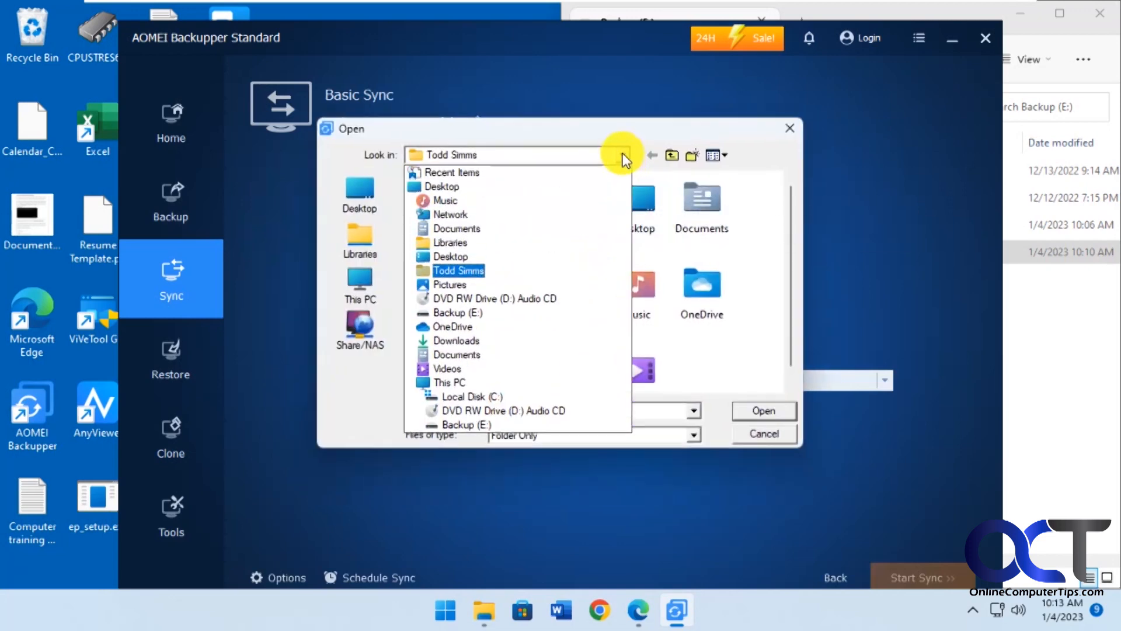
pyautogui.click(485, 229)
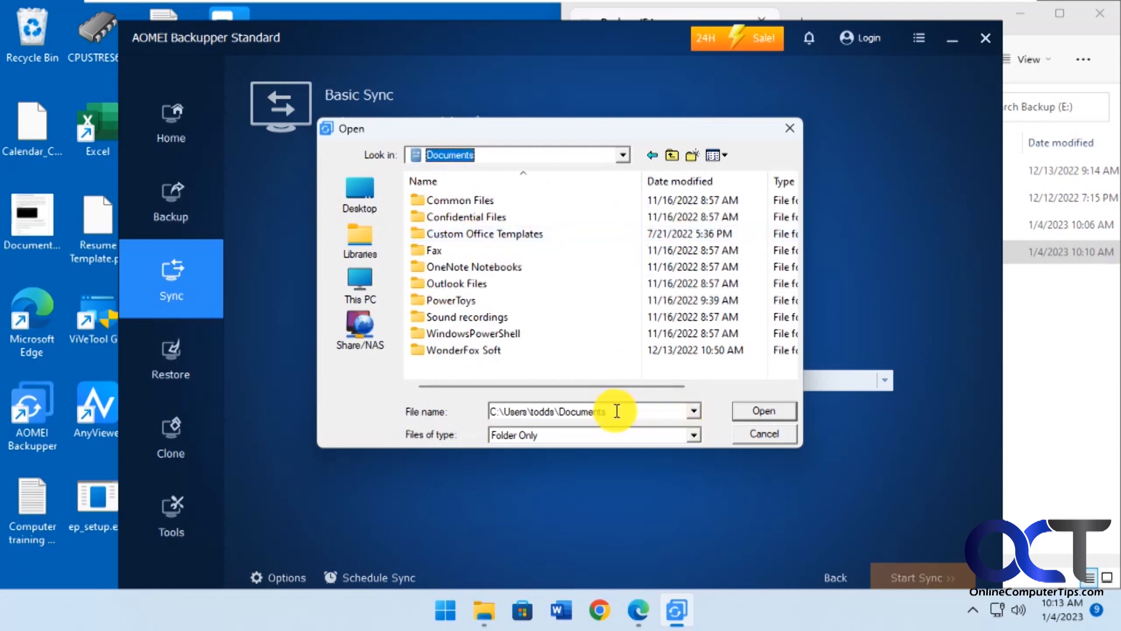
pyautogui.click(764, 411)
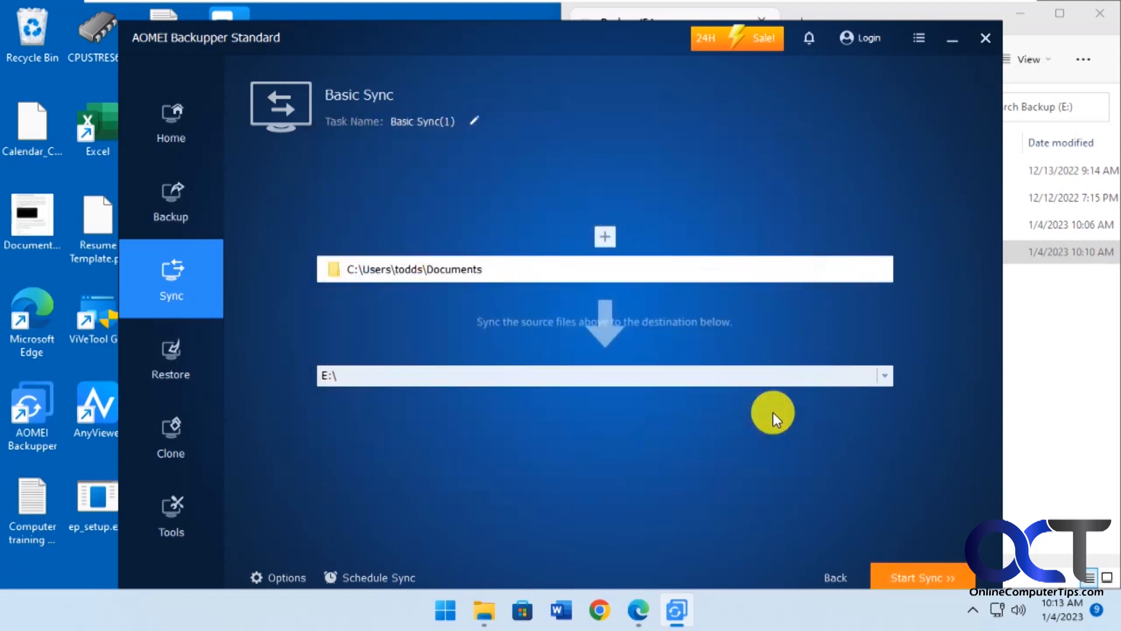
# View the network share or NAS option for the sync destination and leave it without adding a device.
pyautogui.click(883, 375)
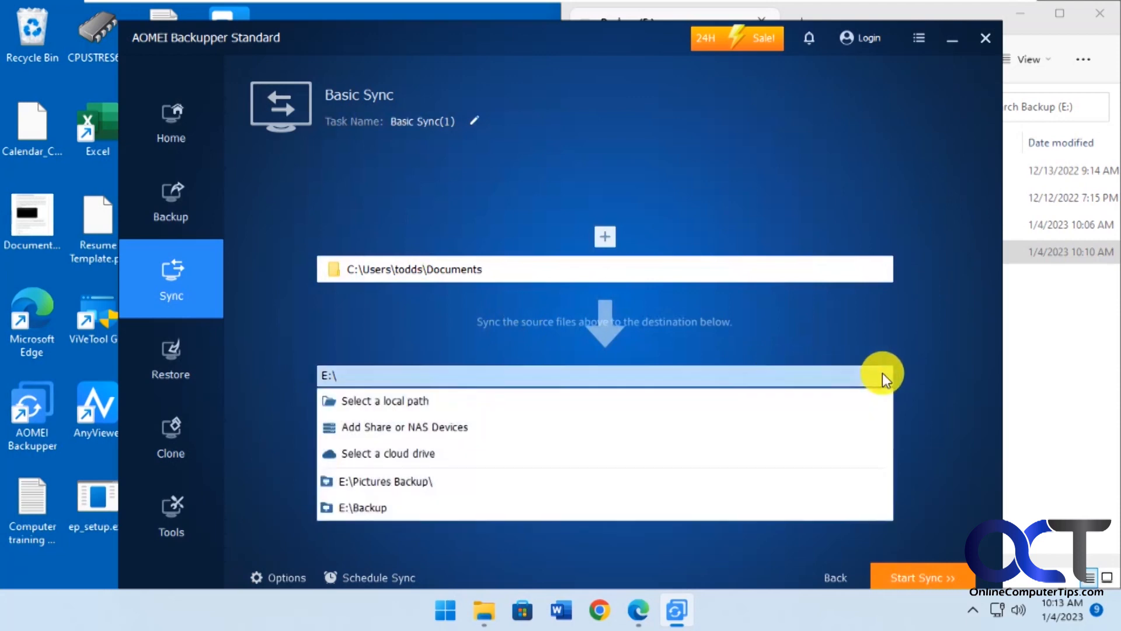
pyautogui.click(419, 429)
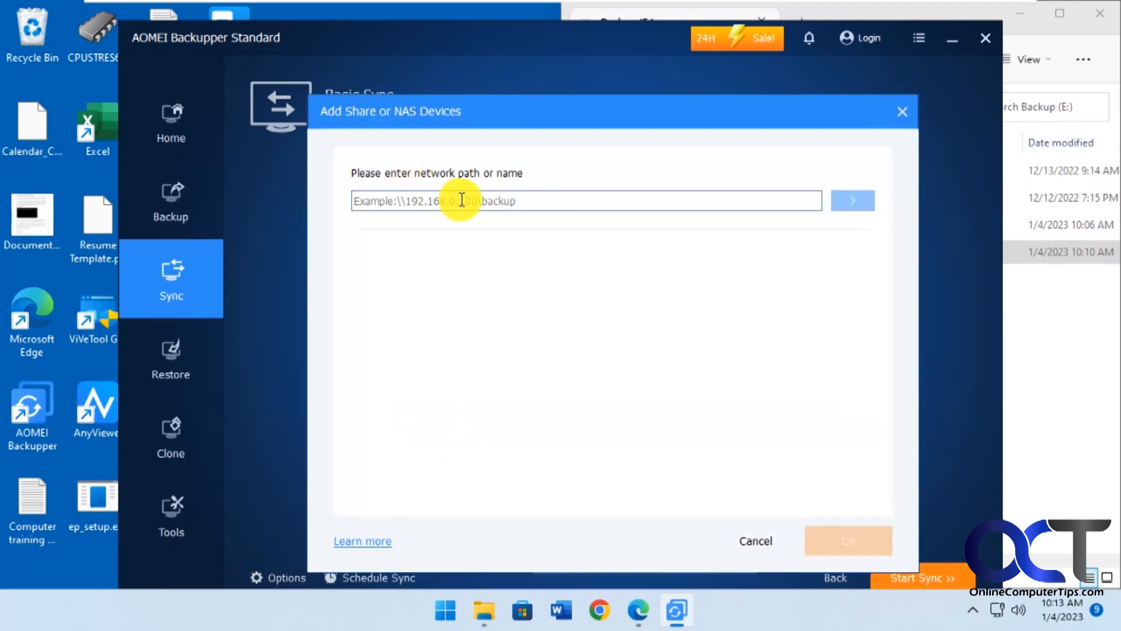
pyautogui.click(756, 541)
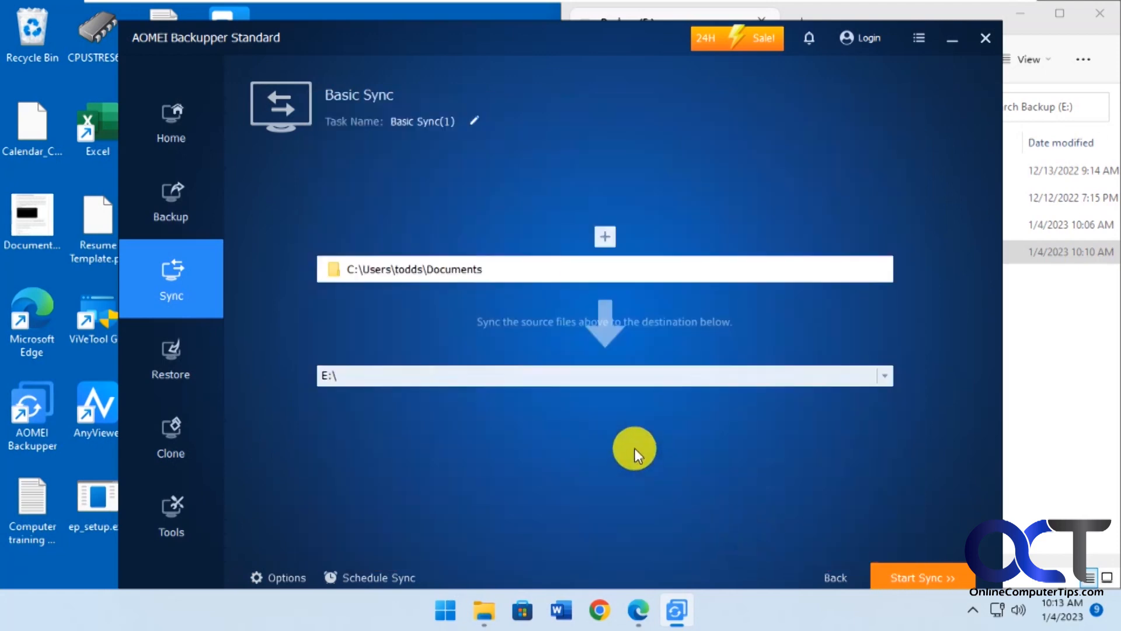
# View the cloud drive destination option and its free cloud storage offer, and leave without choosing a cloud.
pyautogui.click(631, 374)
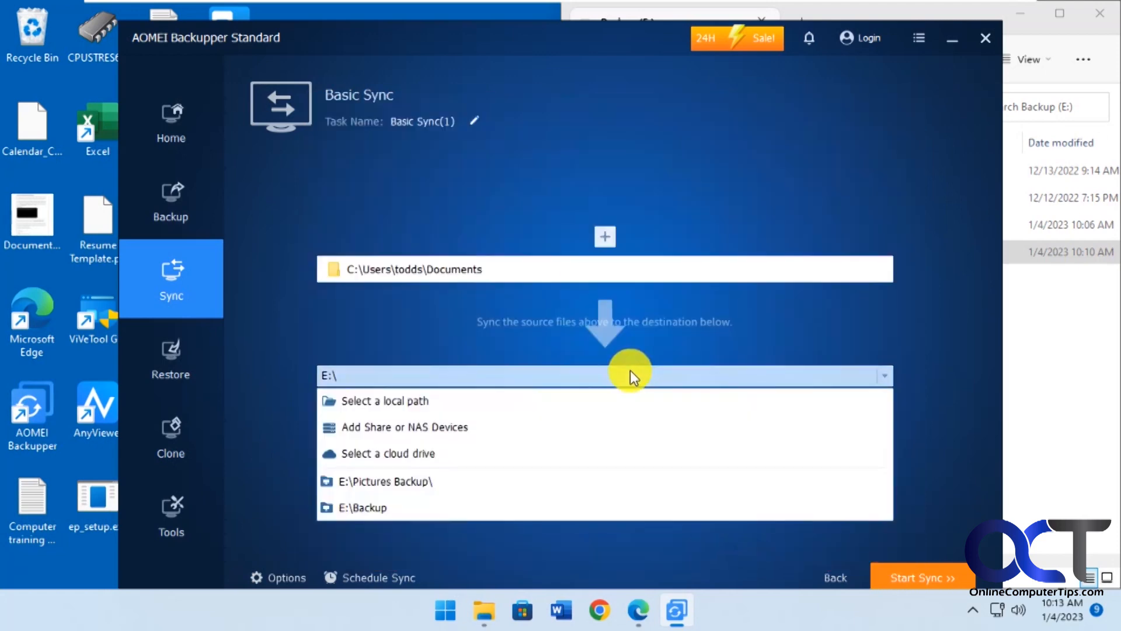
pyautogui.click(502, 454)
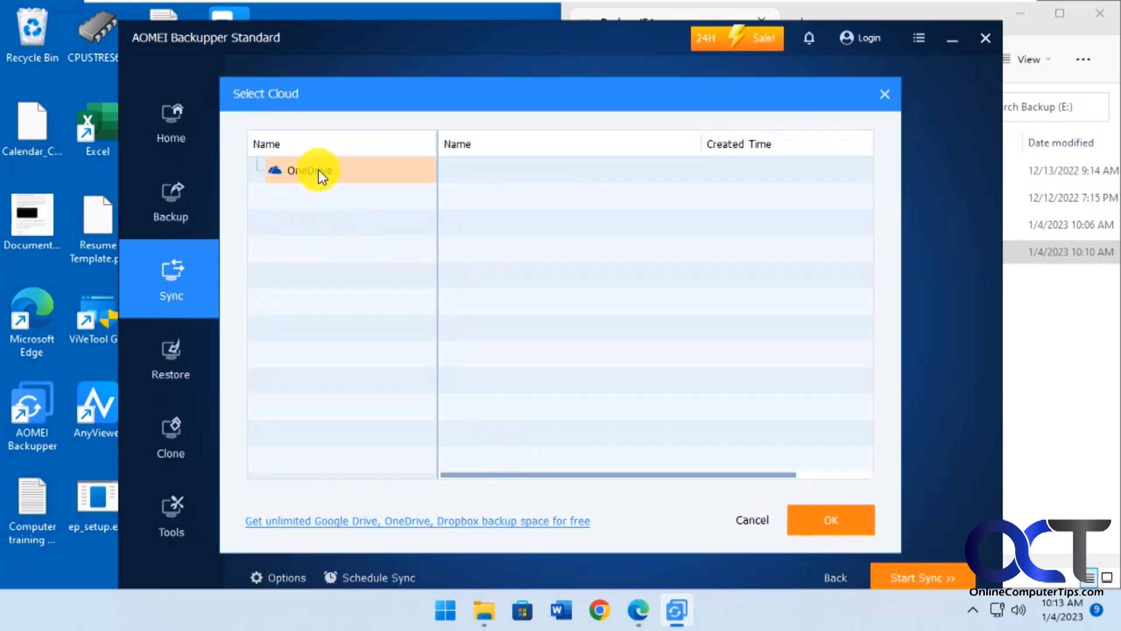
pyautogui.click(496, 522)
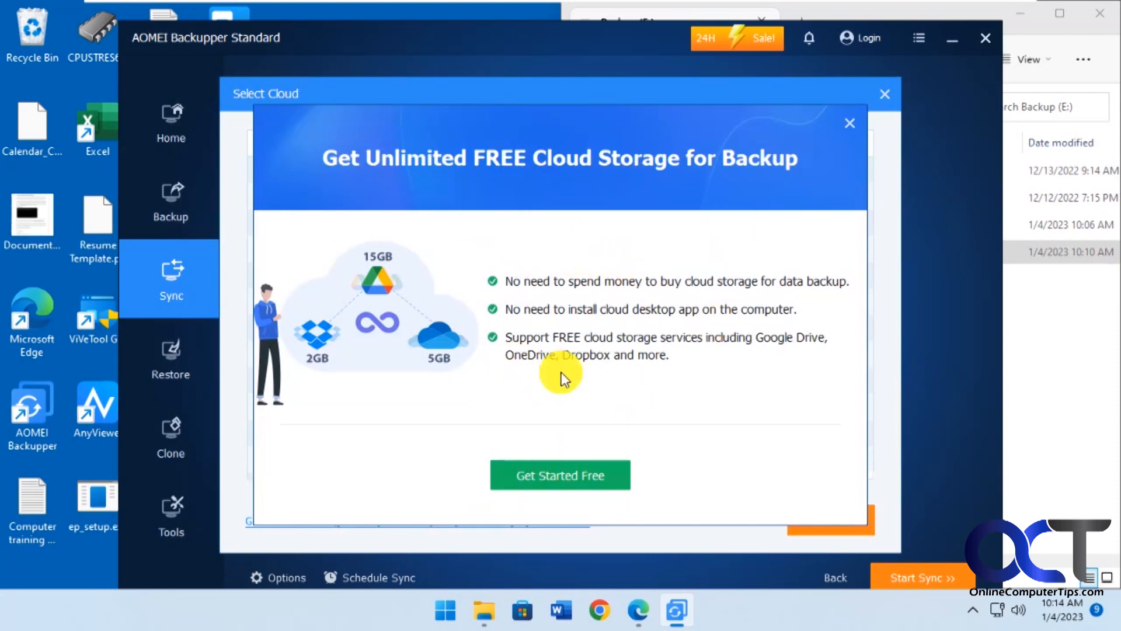
pyautogui.click(846, 124)
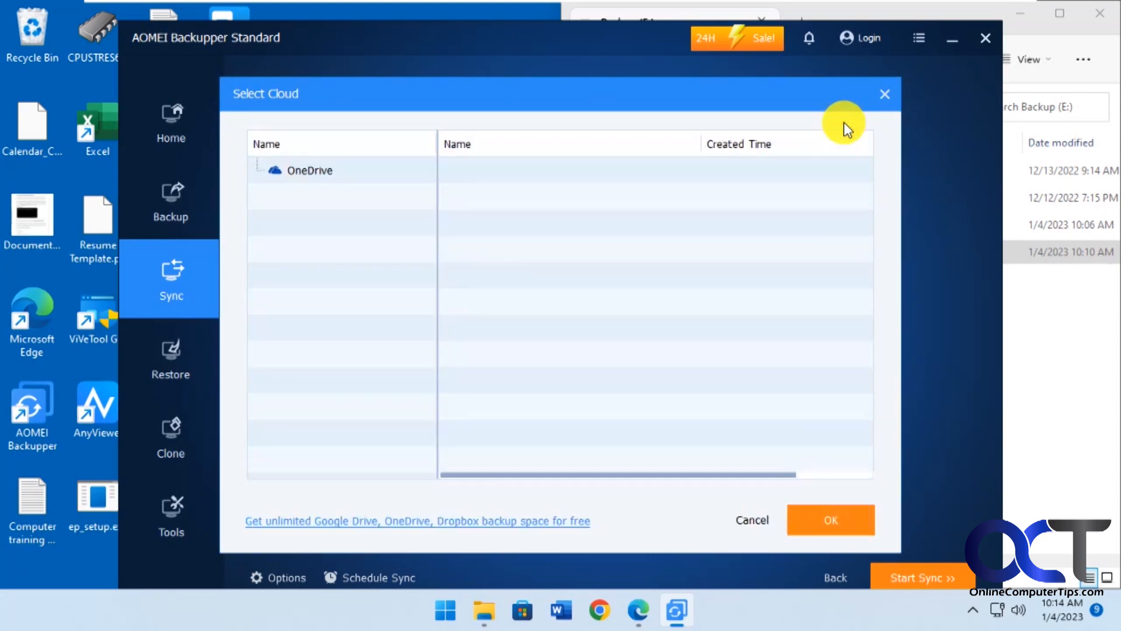
pyautogui.click(750, 521)
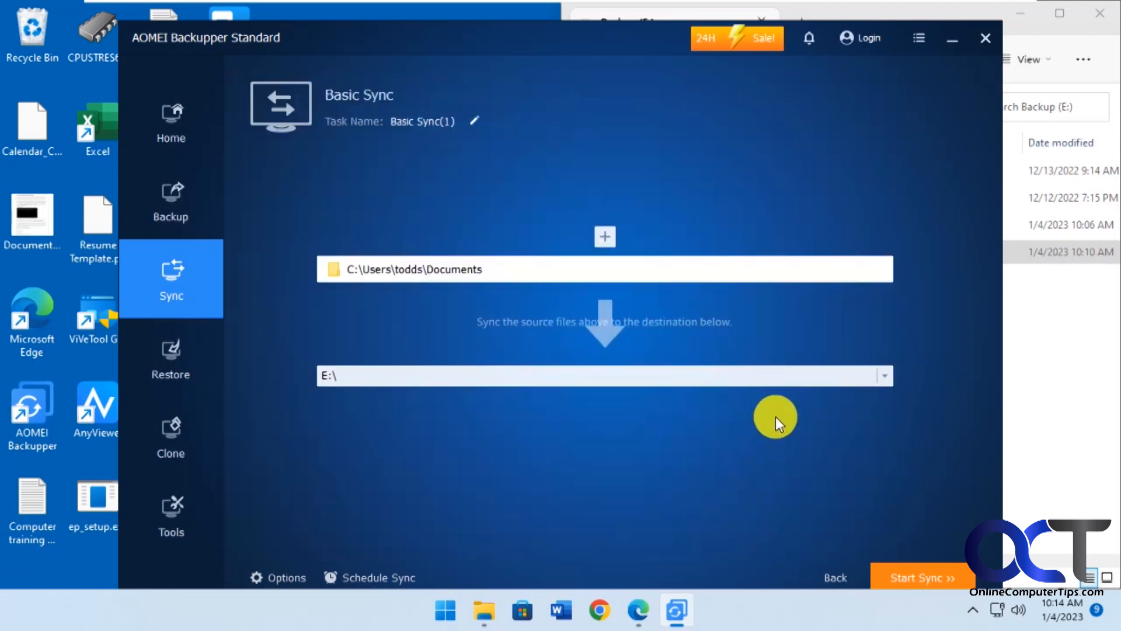
# Set the sync destination to the local folder E:\Documents Backup.
pyautogui.click(835, 375)
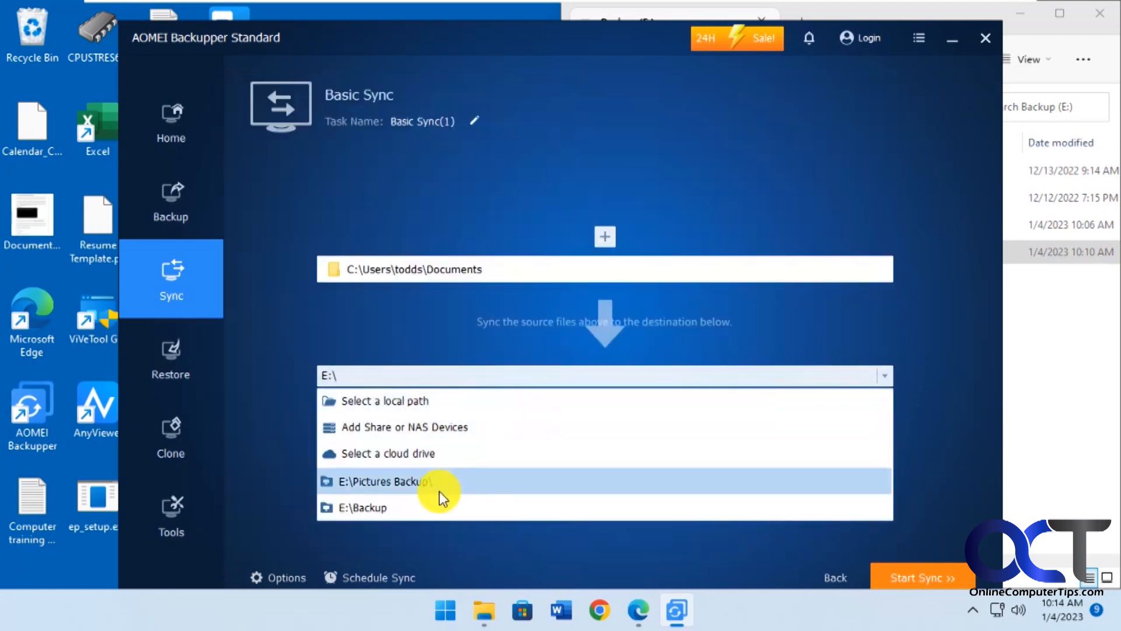
pyautogui.click(451, 400)
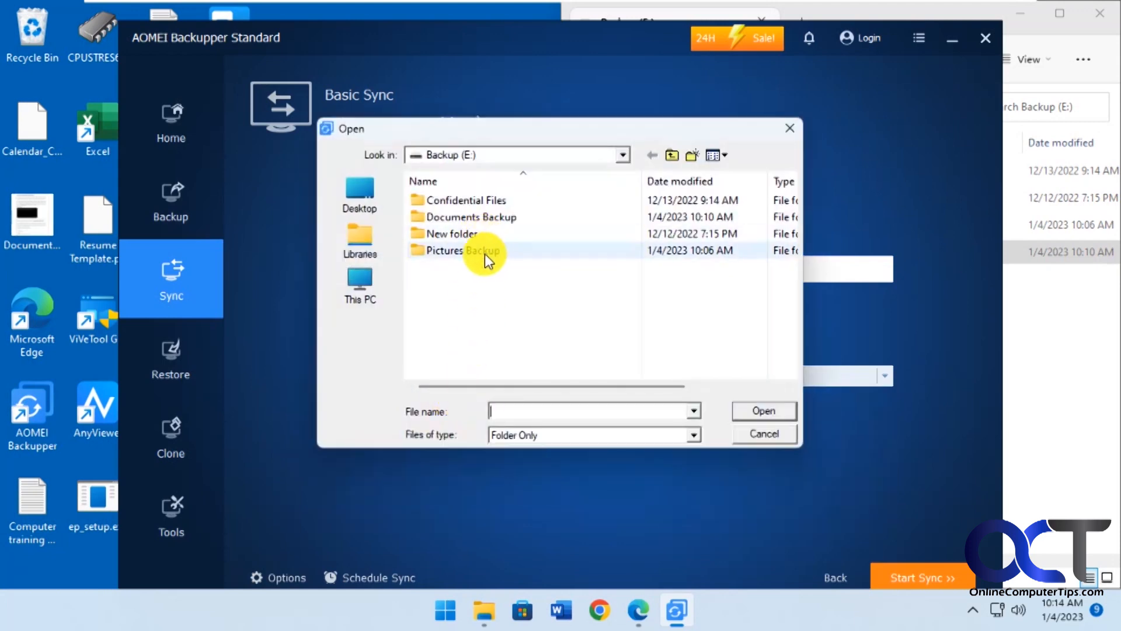
pyautogui.doubleClick(472, 216)
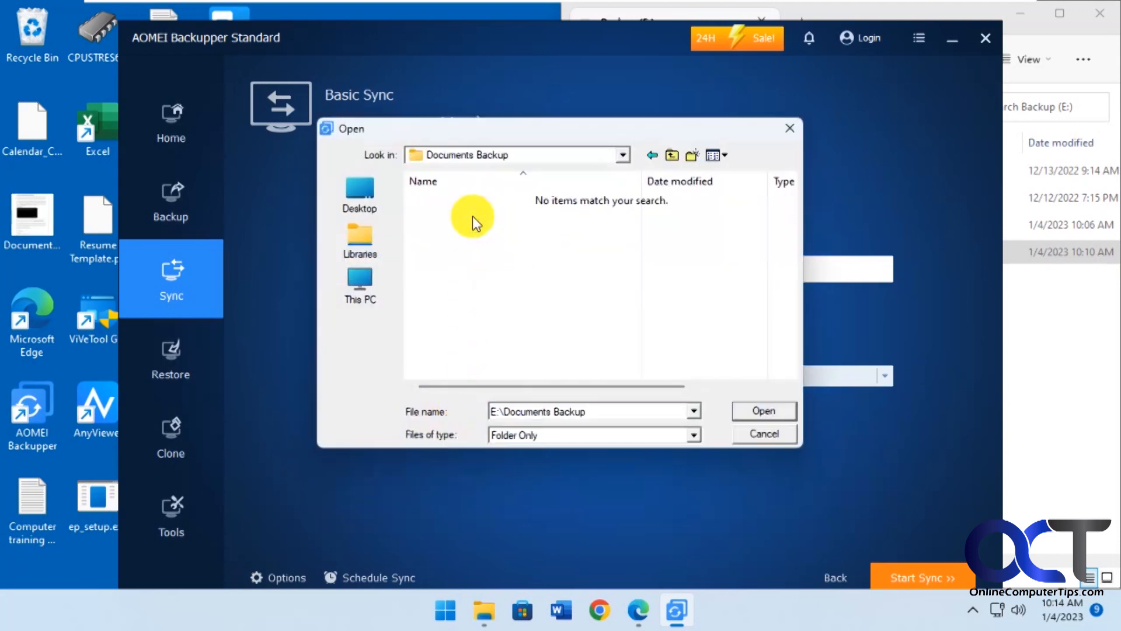
pyautogui.click(751, 409)
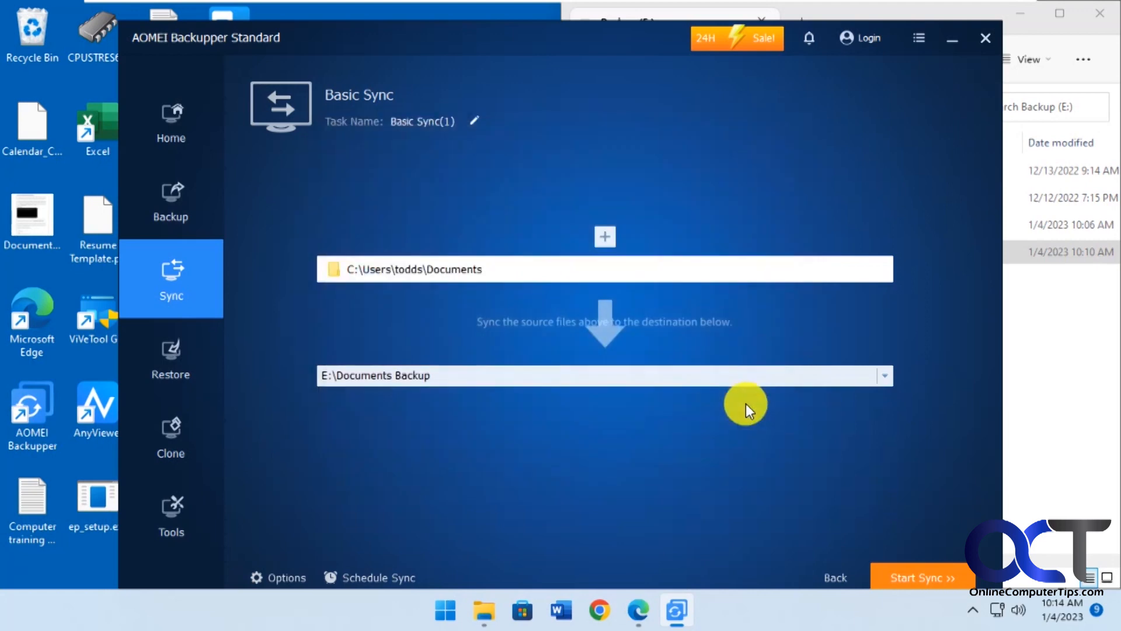
# Run the Basic Sync task from Documents to E:\Documents Backup and finish it once completed.
pyautogui.click(919, 572)
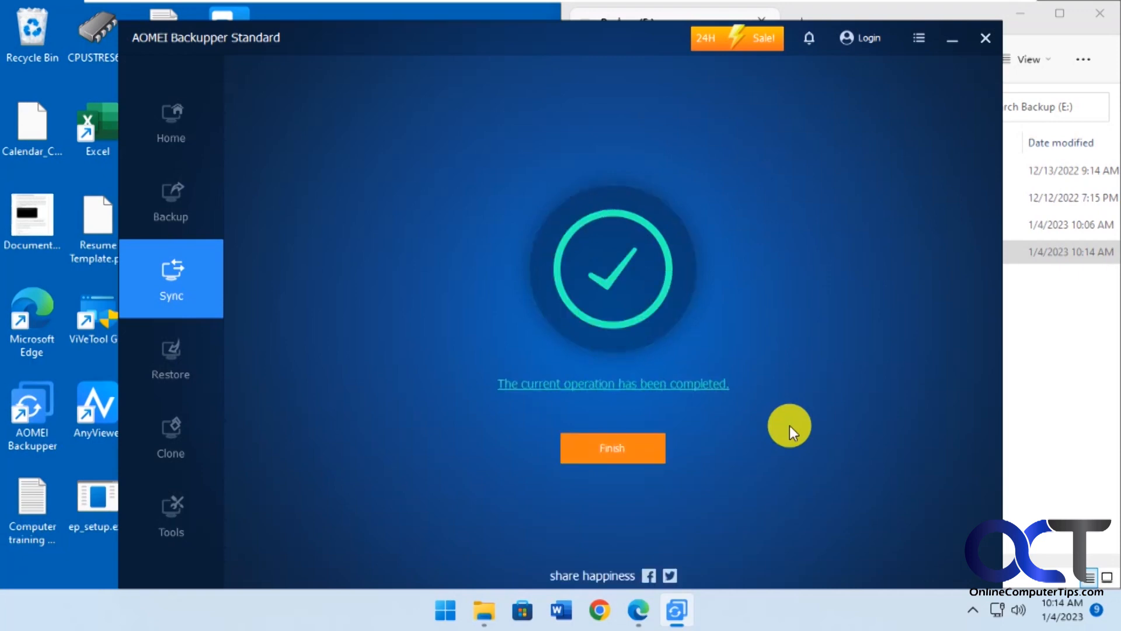
pyautogui.click(626, 443)
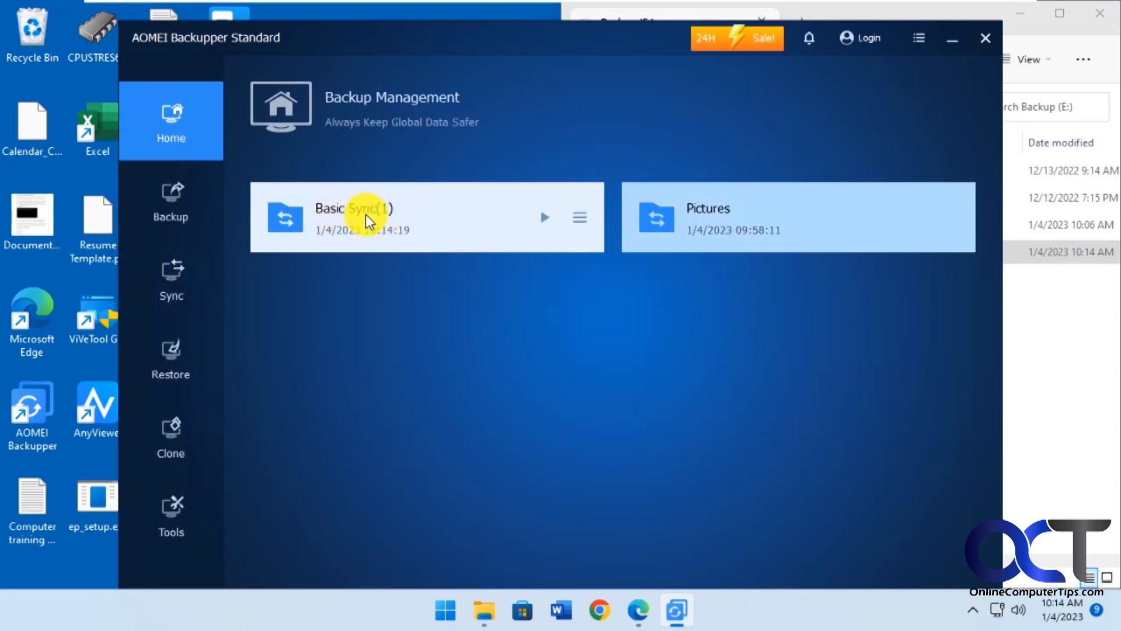
# Edit the new Basic Sync task, rename it to Documents Sync and save the change.
pyautogui.click(582, 221)
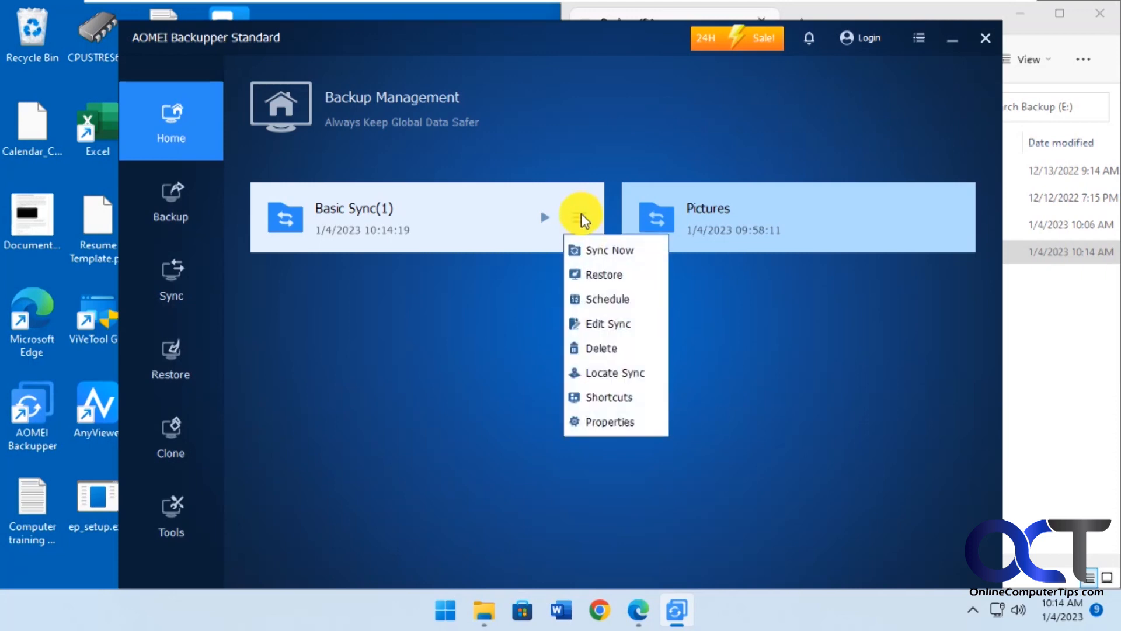
pyautogui.click(626, 323)
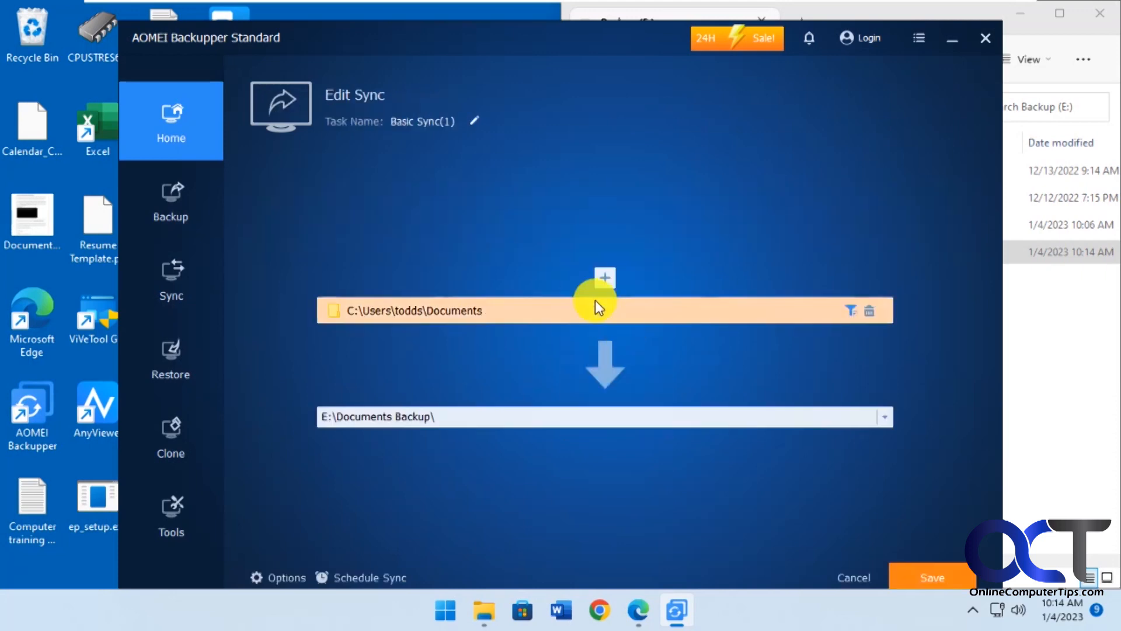
pyautogui.click(474, 120)
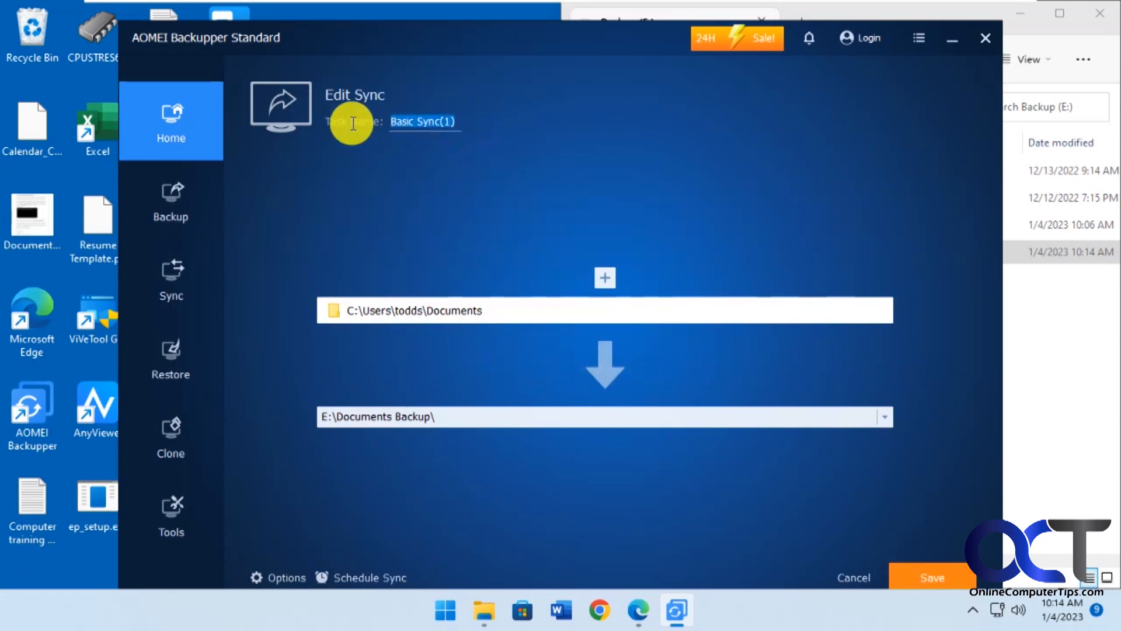
pyautogui.write('Documents Sync')
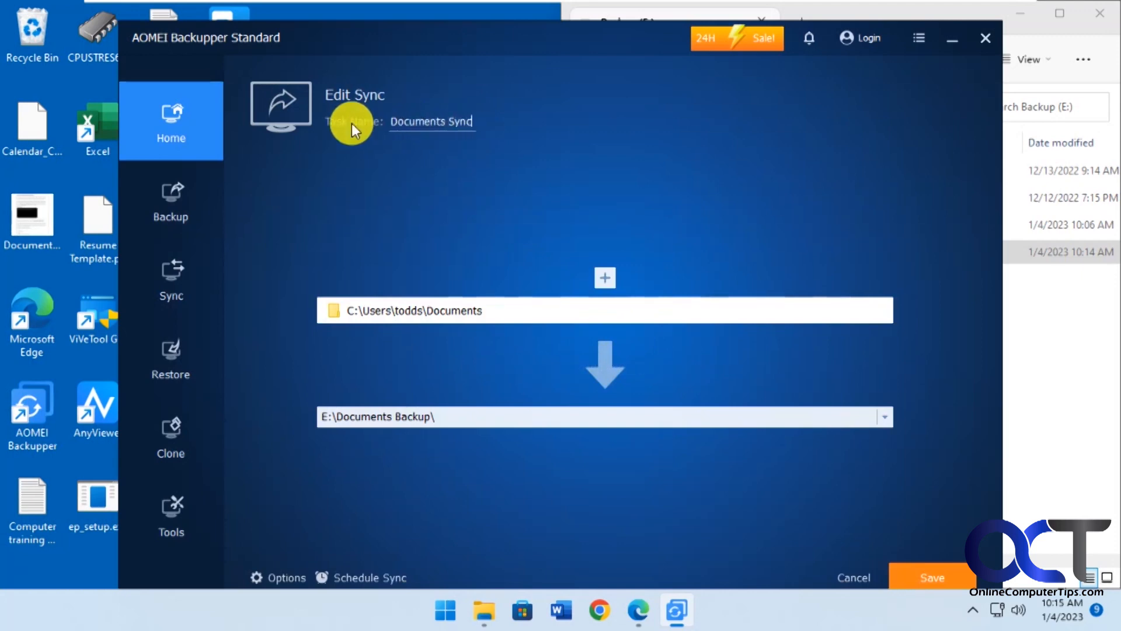
pyautogui.click(914, 577)
# Locate the Documents Sync task's destination folder, view its contents and close the folder window.
pyautogui.click(576, 219)
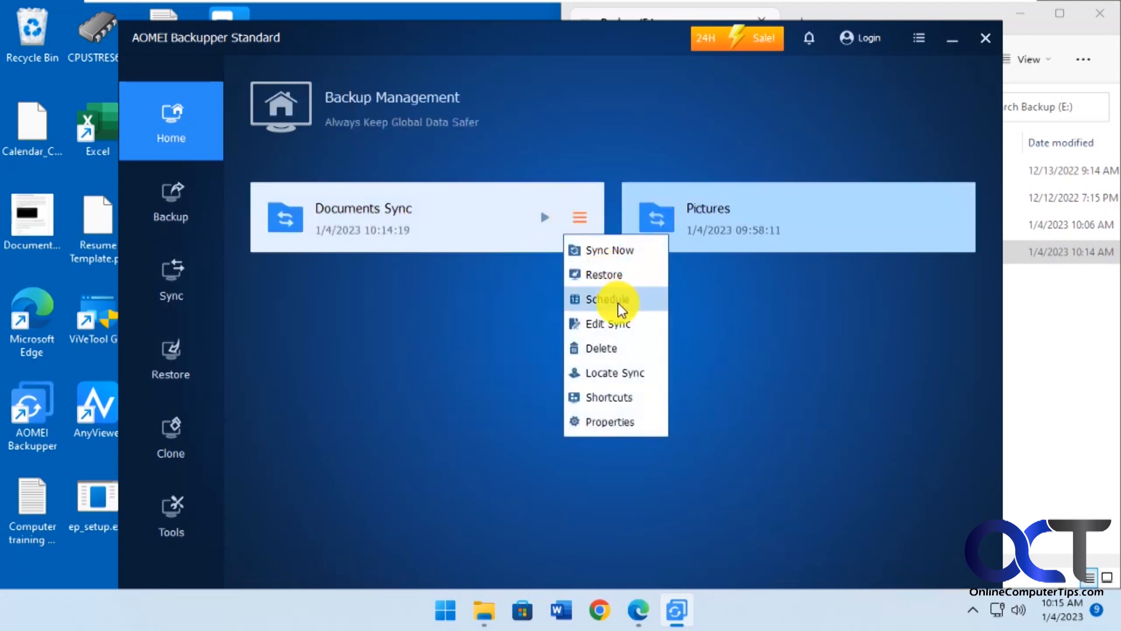
pyautogui.click(621, 374)
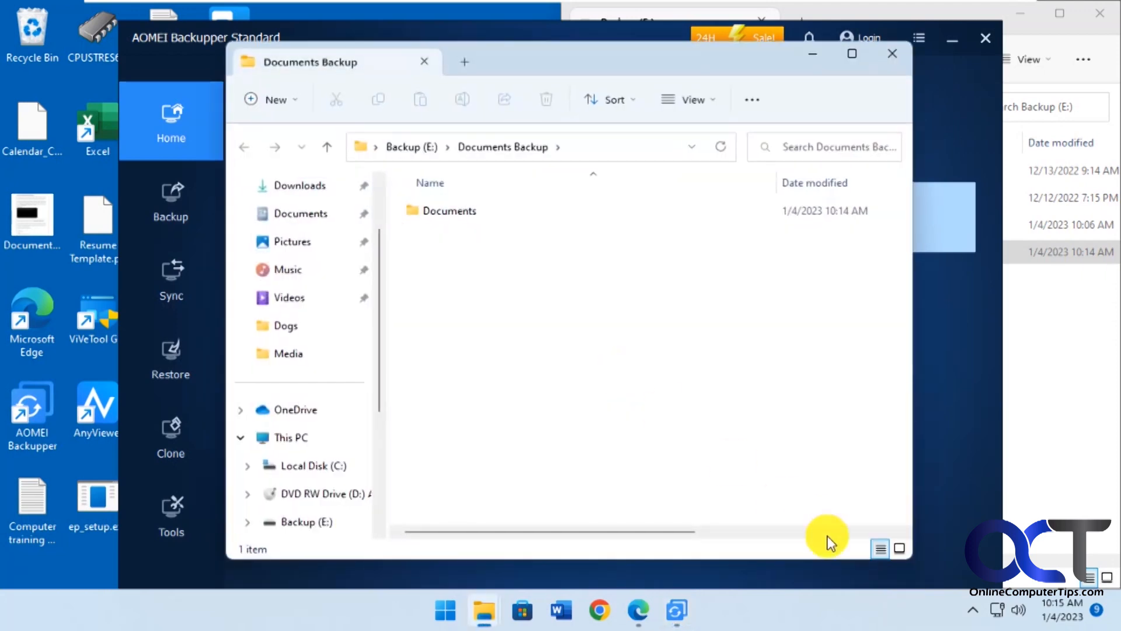
pyautogui.click(883, 59)
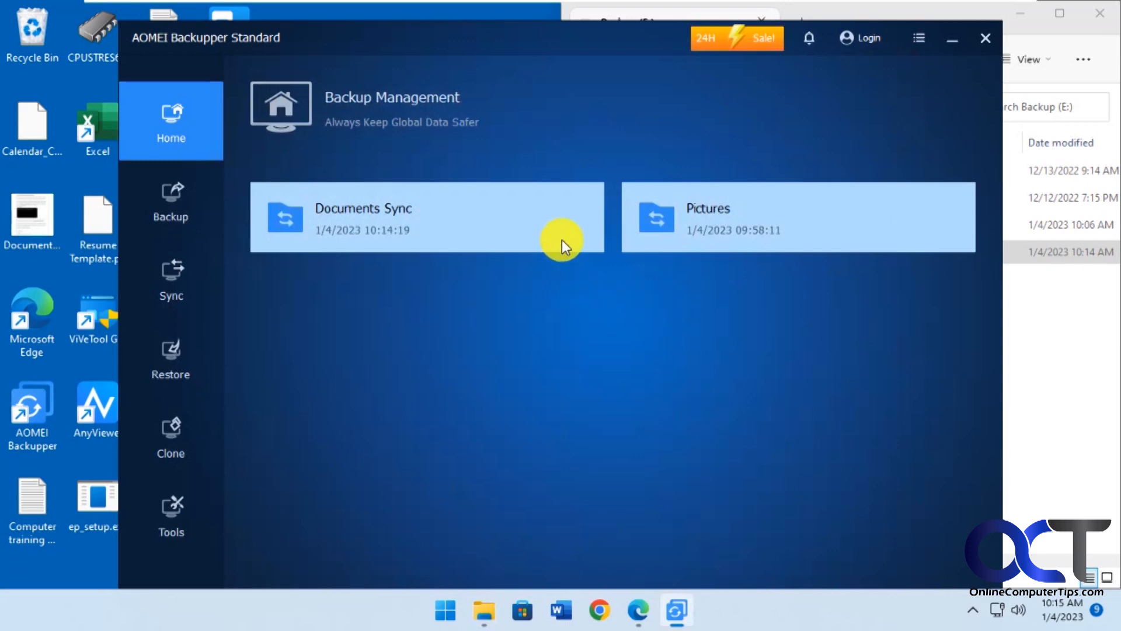
# Create a desktop shortcut for the Documents Sync task and dismiss the notice.
pyautogui.click(581, 221)
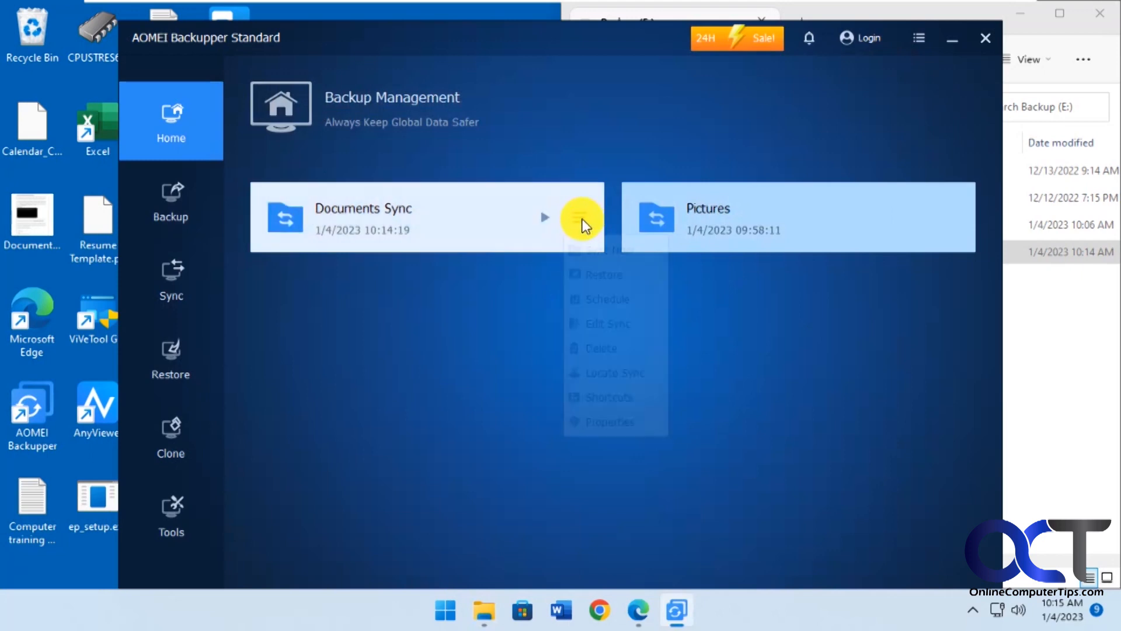
pyautogui.click(625, 398)
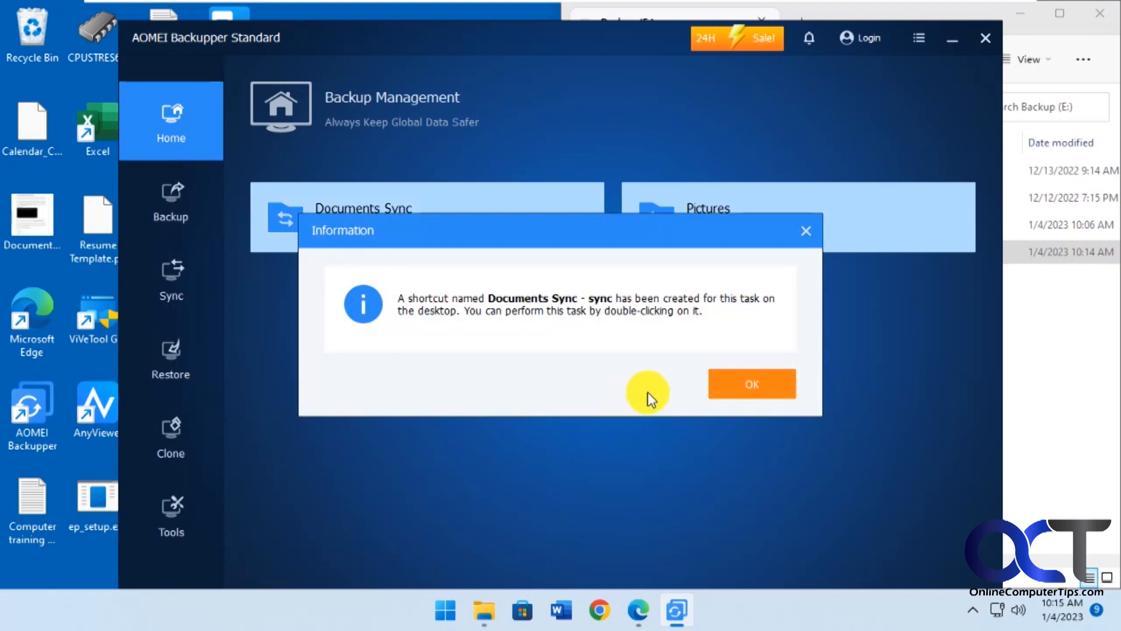
pyautogui.click(750, 380)
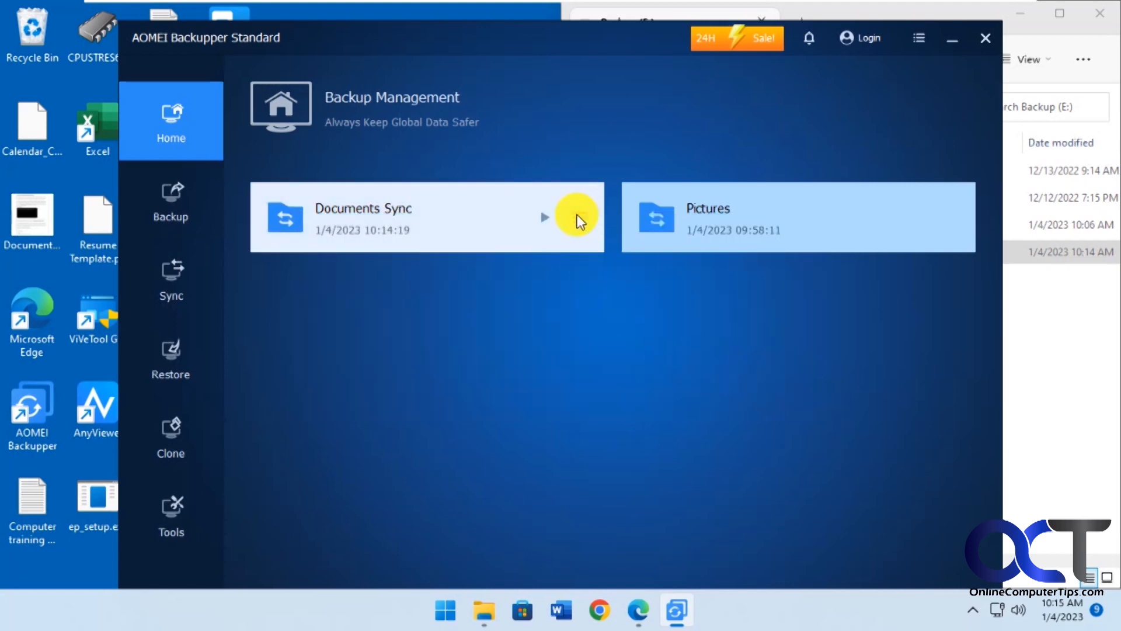
# View the general and source properties of the Documents Sync task, and close them without changes.
pyautogui.click(580, 217)
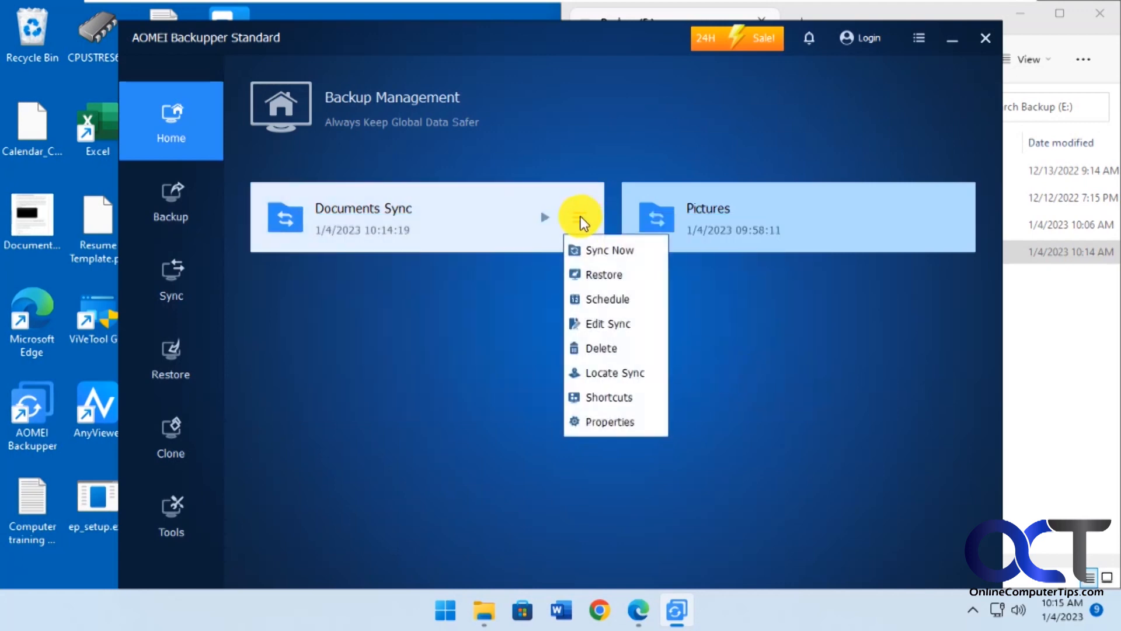
pyautogui.click(633, 420)
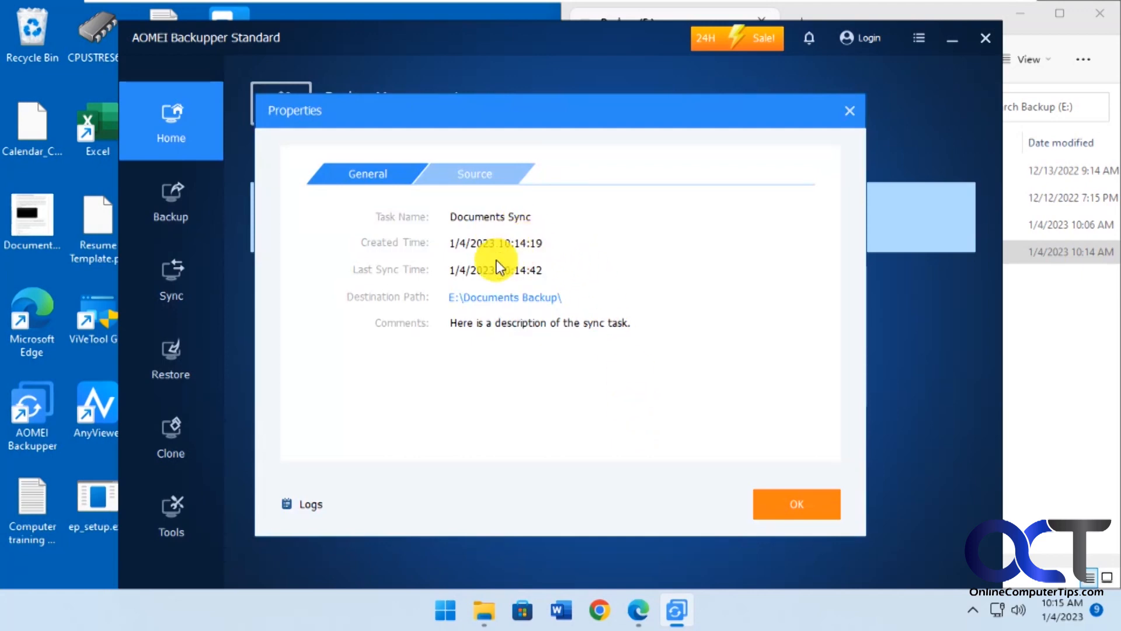
pyautogui.click(478, 168)
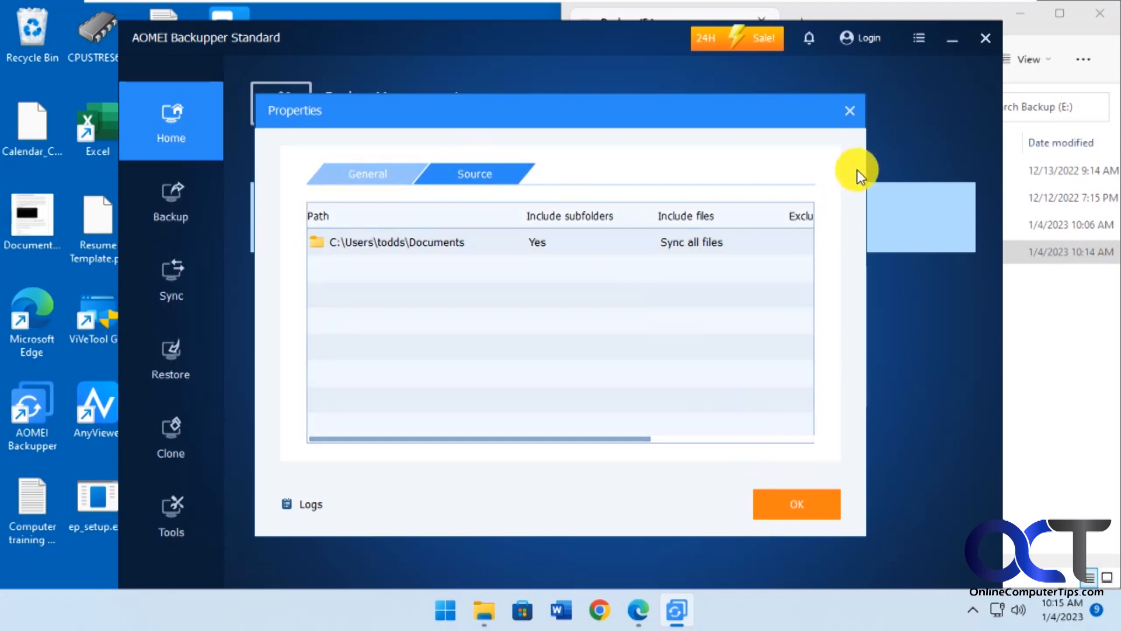
pyautogui.click(850, 113)
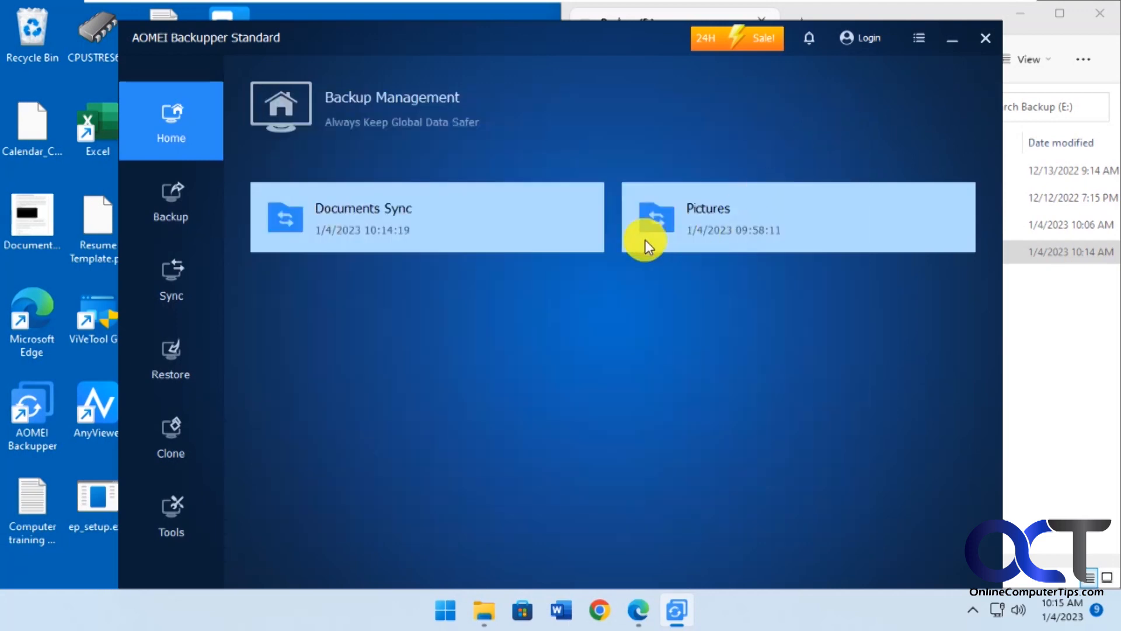
pyautogui.click(580, 220)
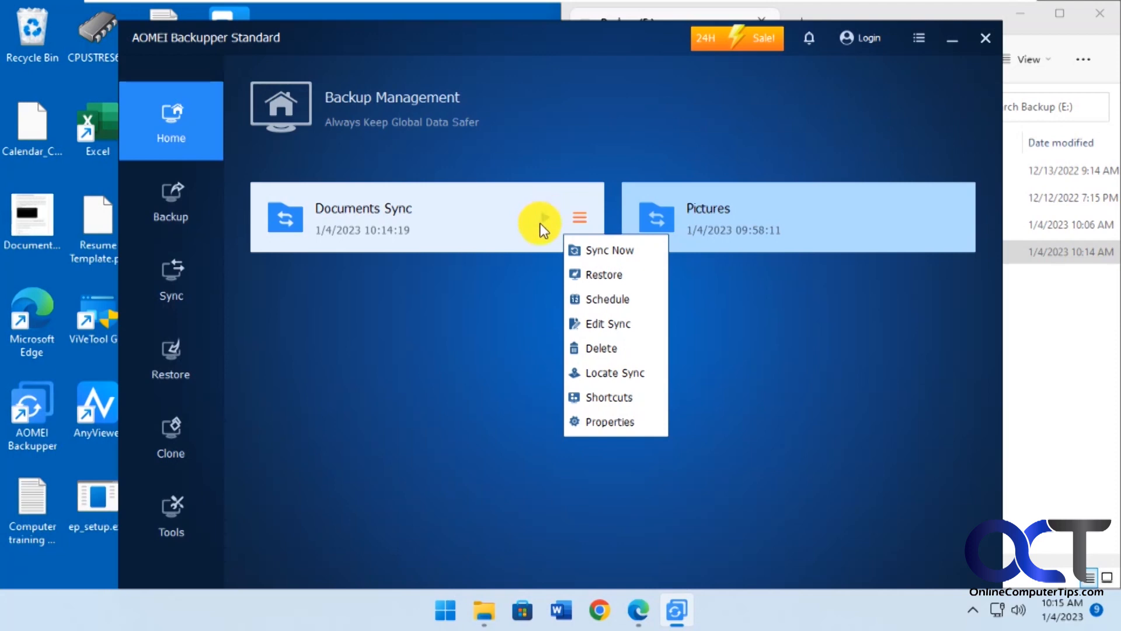
pyautogui.click(489, 301)
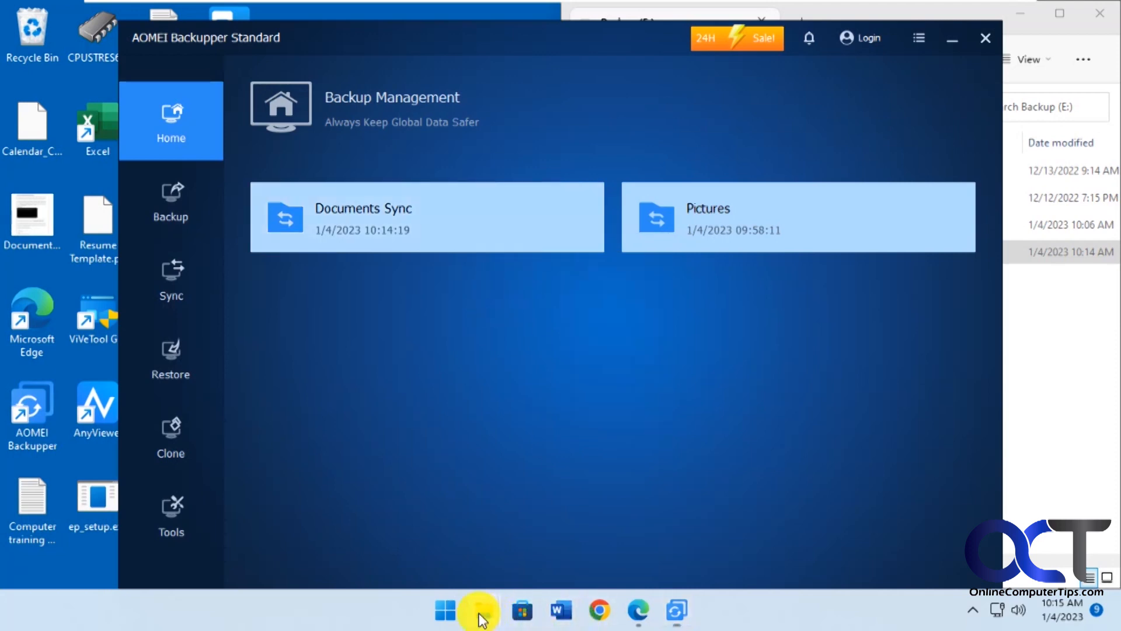
# Switch to the Backup (E:) window in File Explorer and examine the synced files in Documents Backup\Documents.
pyautogui.moveTo(481, 618)
pyautogui.click(532, 544)
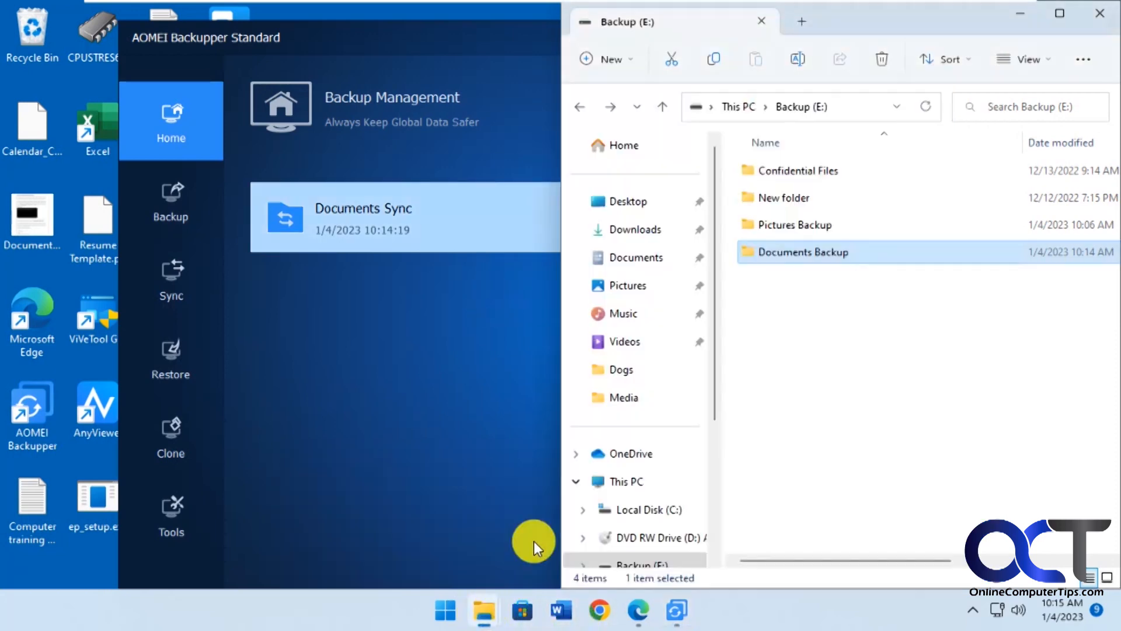
pyautogui.doubleClick(824, 253)
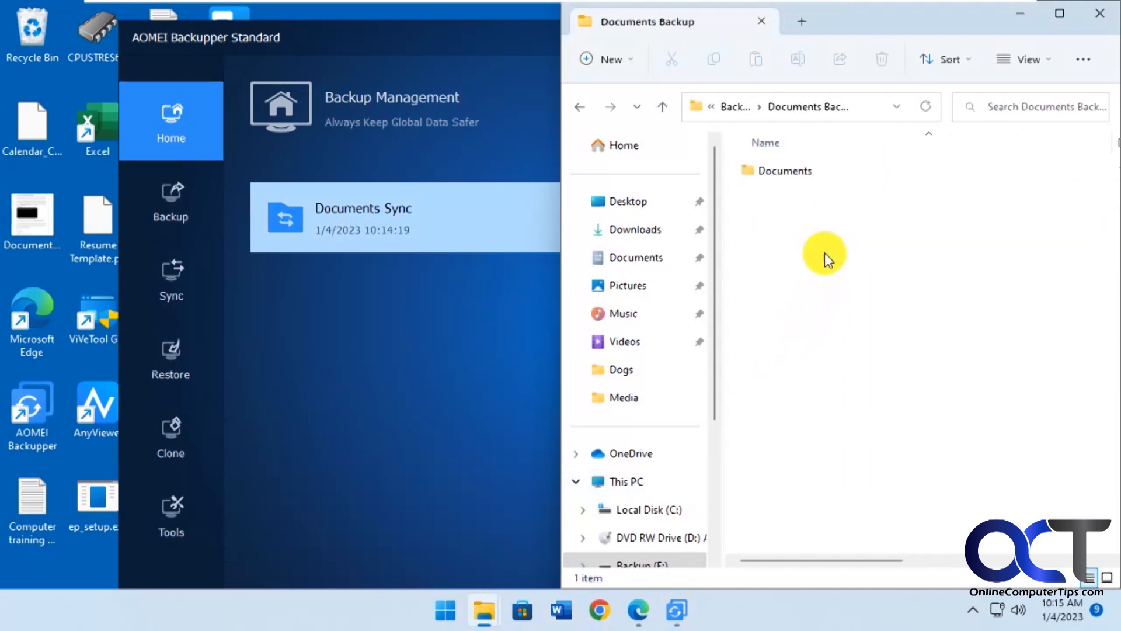
pyautogui.doubleClick(790, 172)
pyautogui.scroll(-3, 896, 285)
pyautogui.scroll(-5, 896, 285)
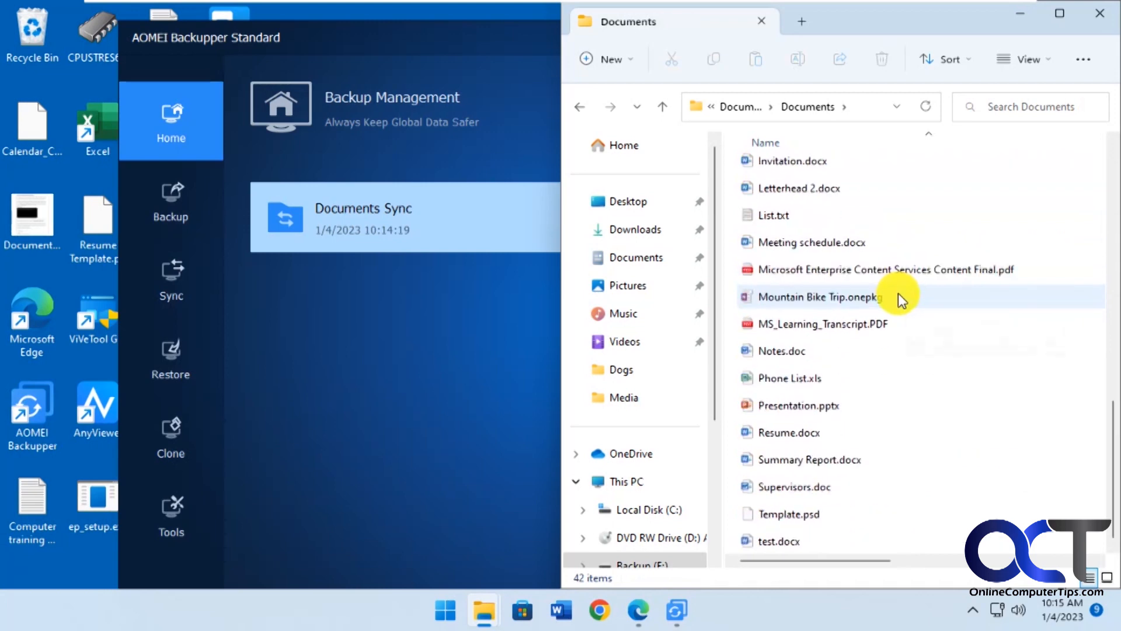
# Bring up the original Documents folder window, show the backup folder's full path and compare both file lists.
pyautogui.moveTo(489, 605)
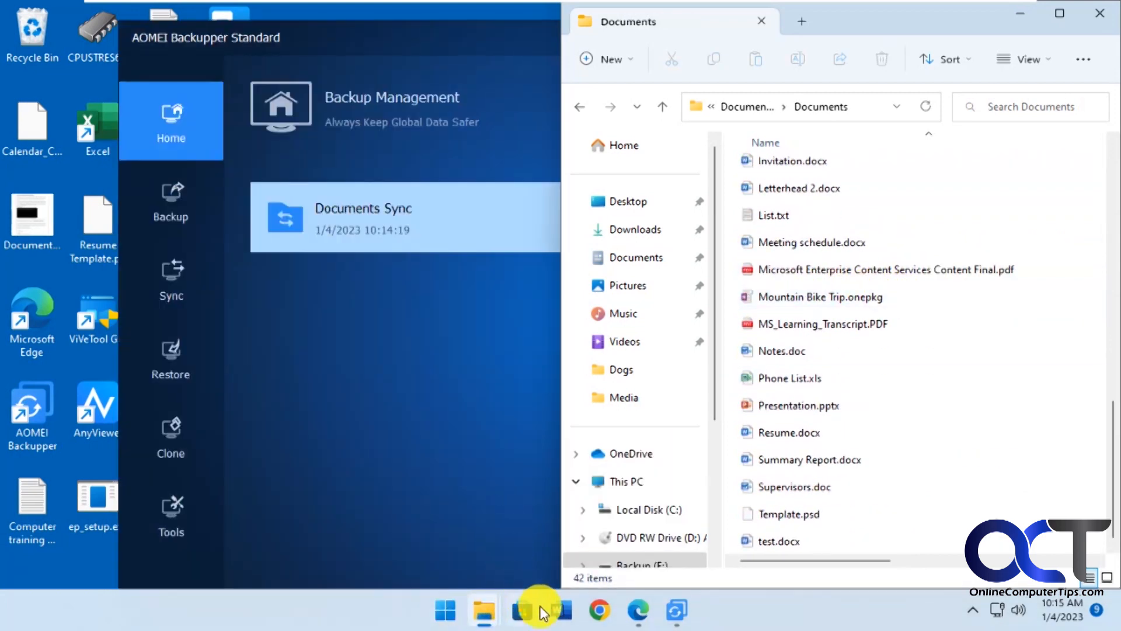
pyautogui.click(601, 548)
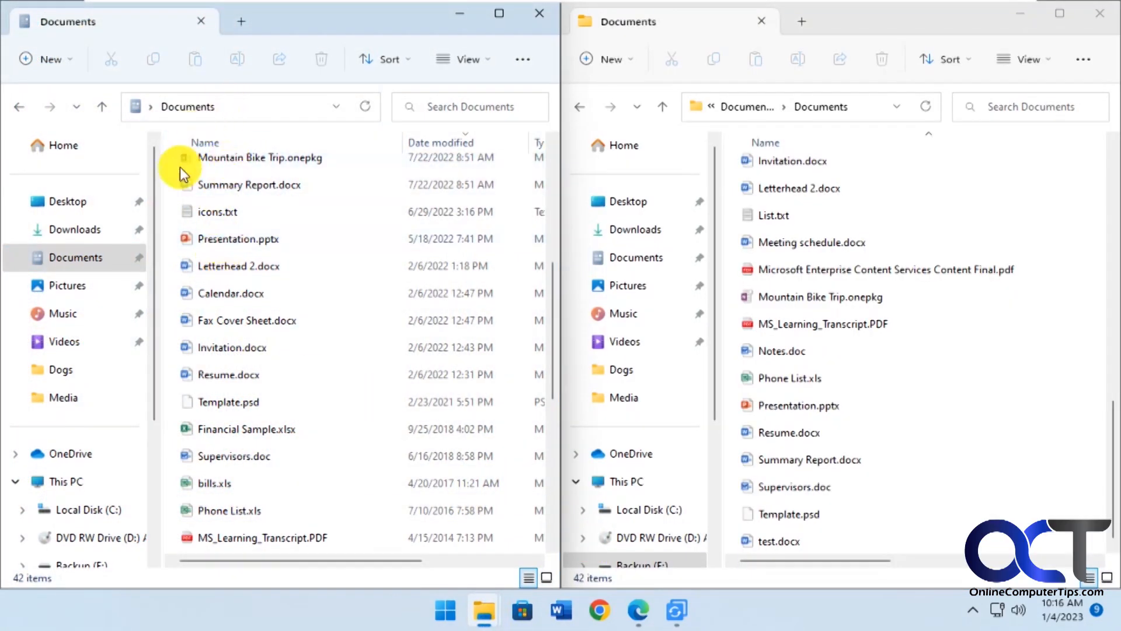
pyautogui.click(868, 108)
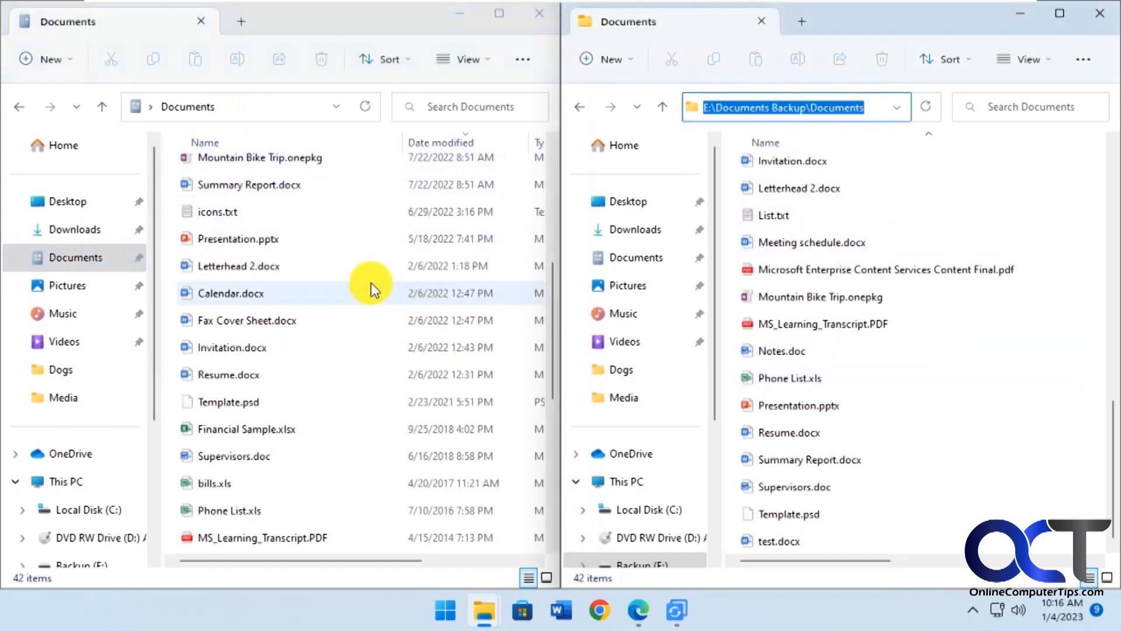
pyautogui.scroll(-3, 371, 286)
pyautogui.scroll(4, 370, 283)
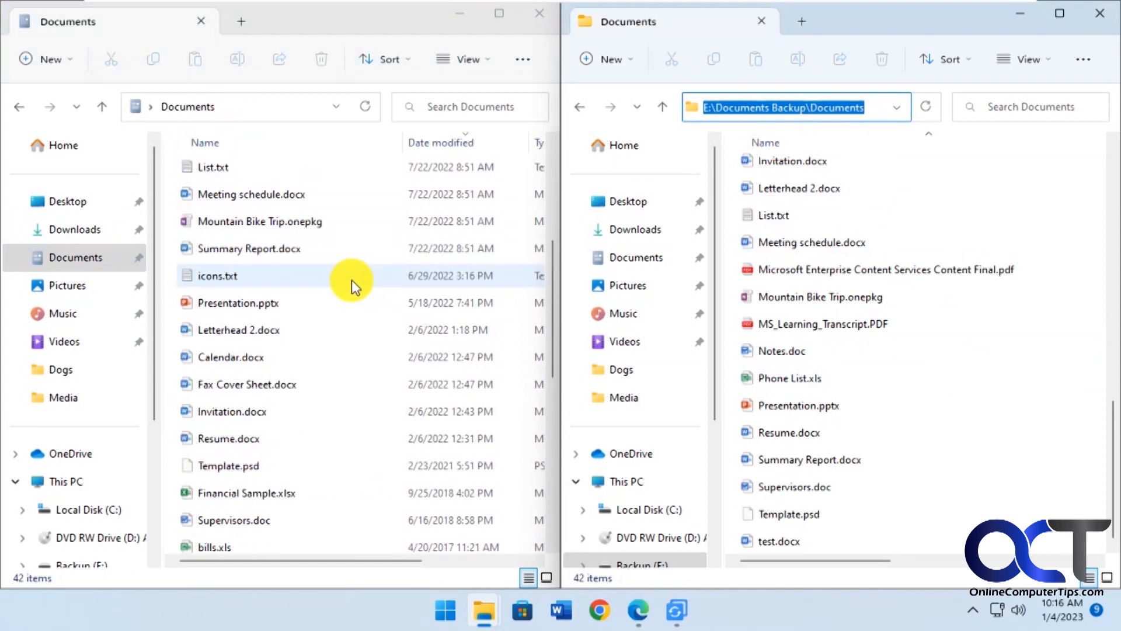
# Create a new Microsoft Excel worksheet named NEW.xlsx in the original Documents folder.
pyautogui.rightClick(352, 301)
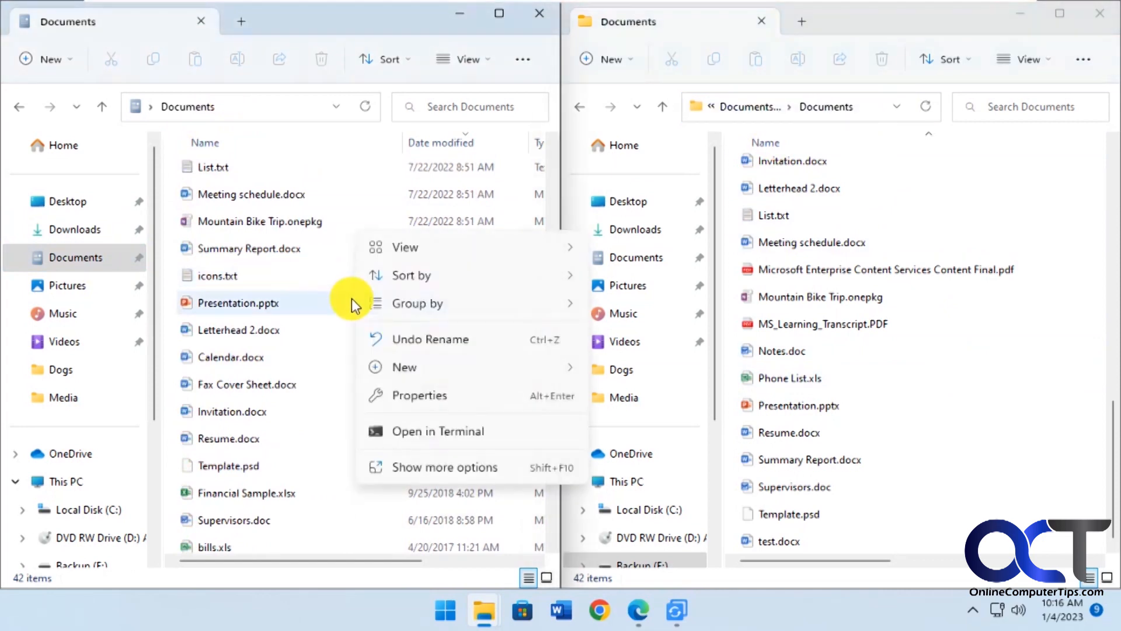
pyautogui.moveTo(433, 370)
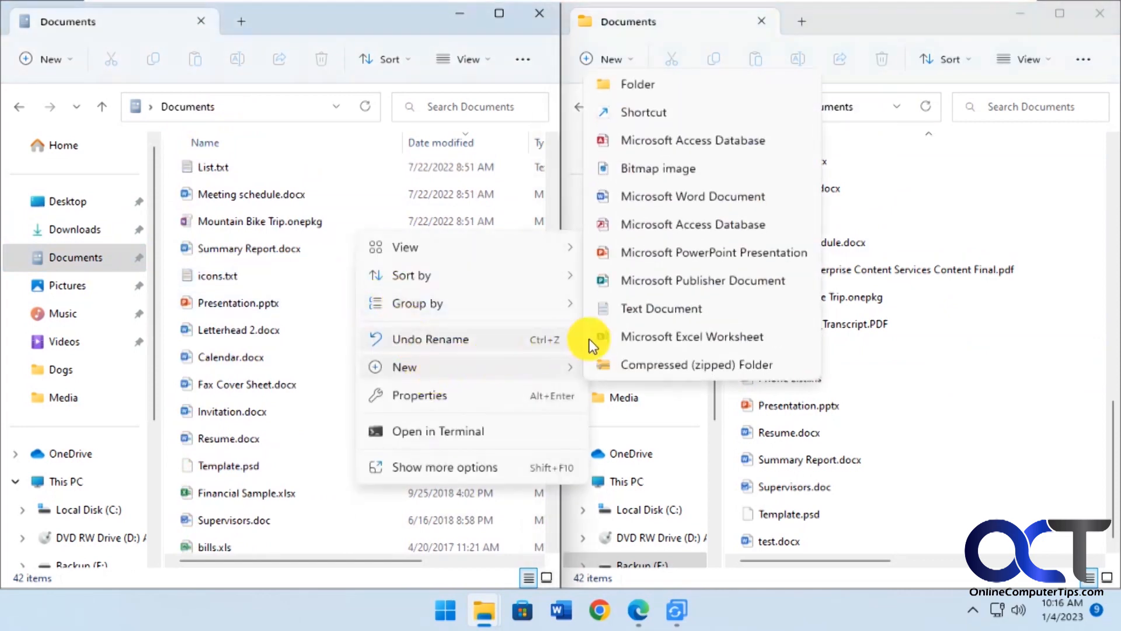
pyautogui.click(667, 338)
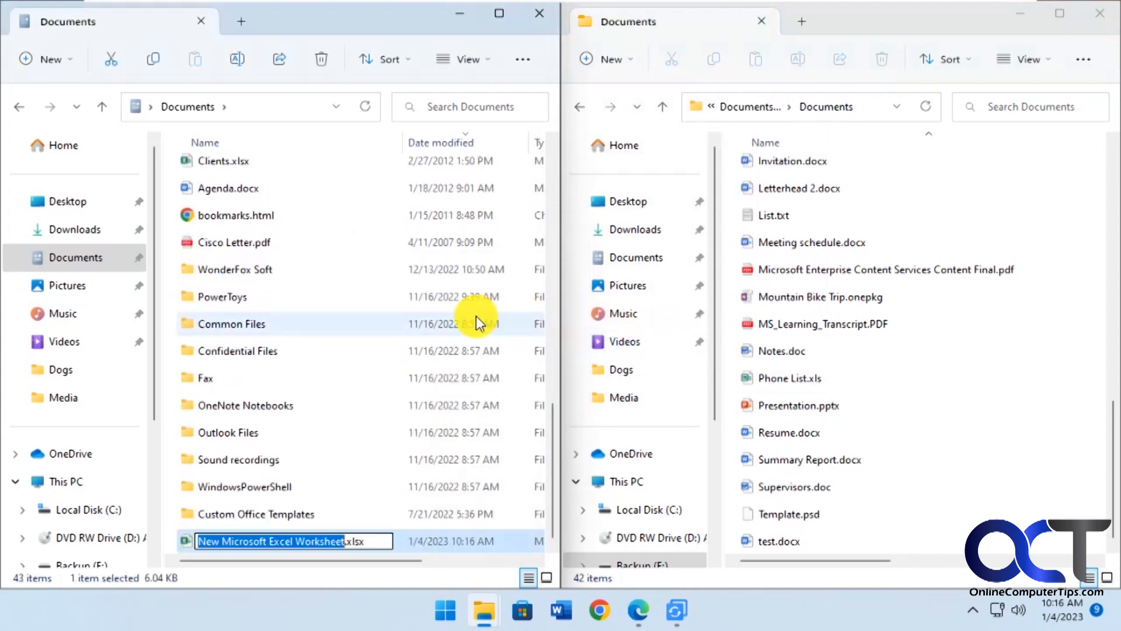
pyautogui.write('NEW')
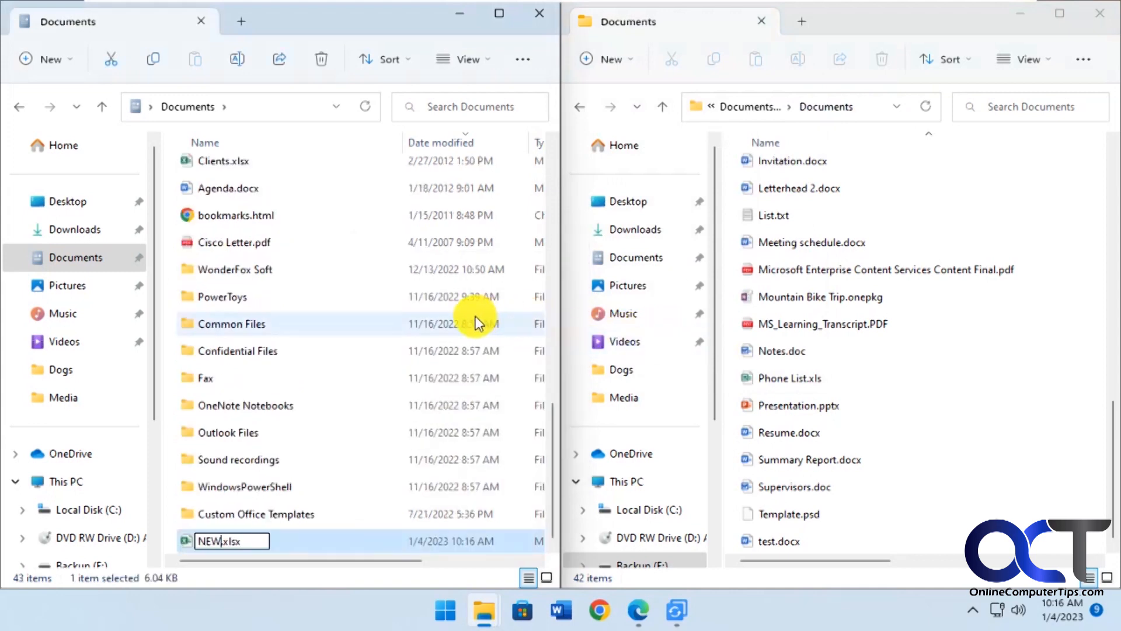
pyautogui.press('Return')
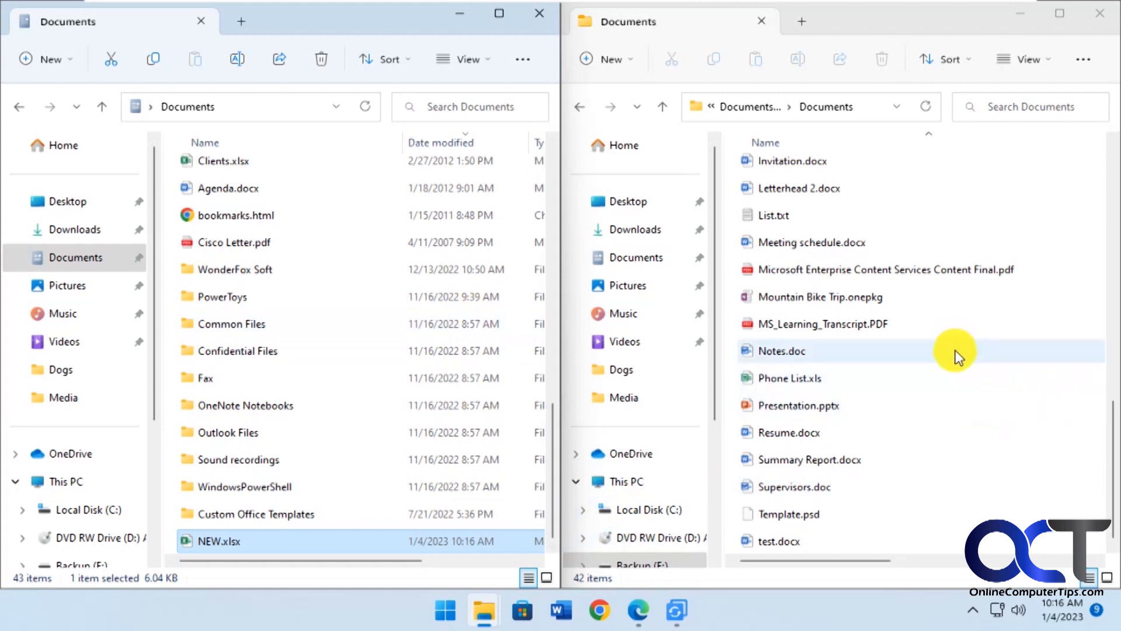
# Switch to AOMEI Backupper, run the Documents Sync task again and finish it once completed.
pyautogui.click(675, 611)
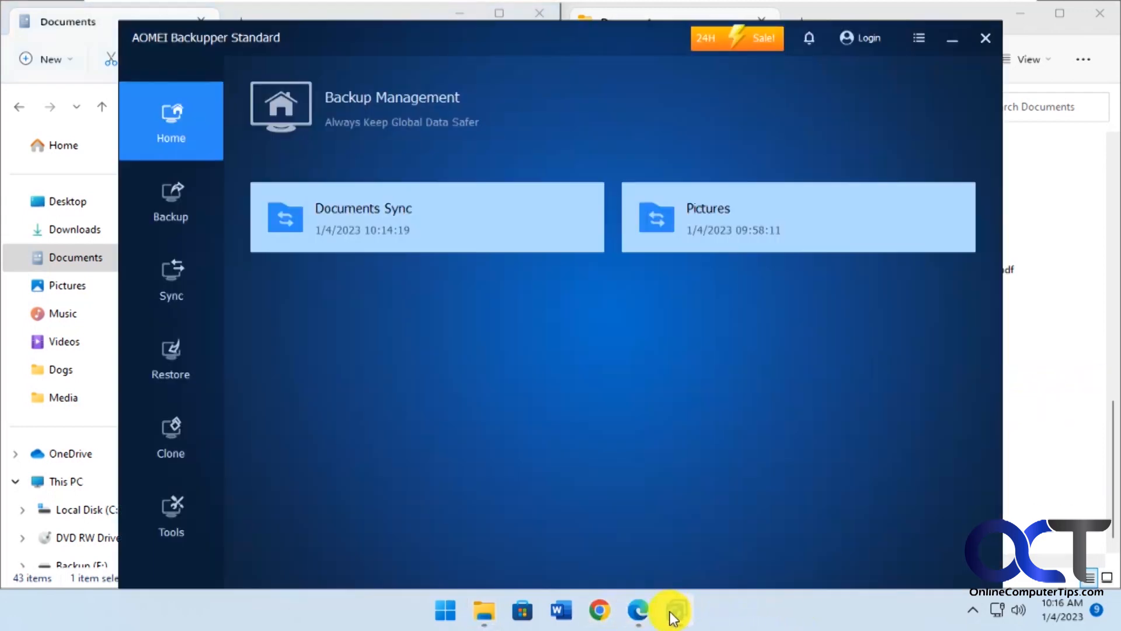
pyautogui.moveTo(565, 216)
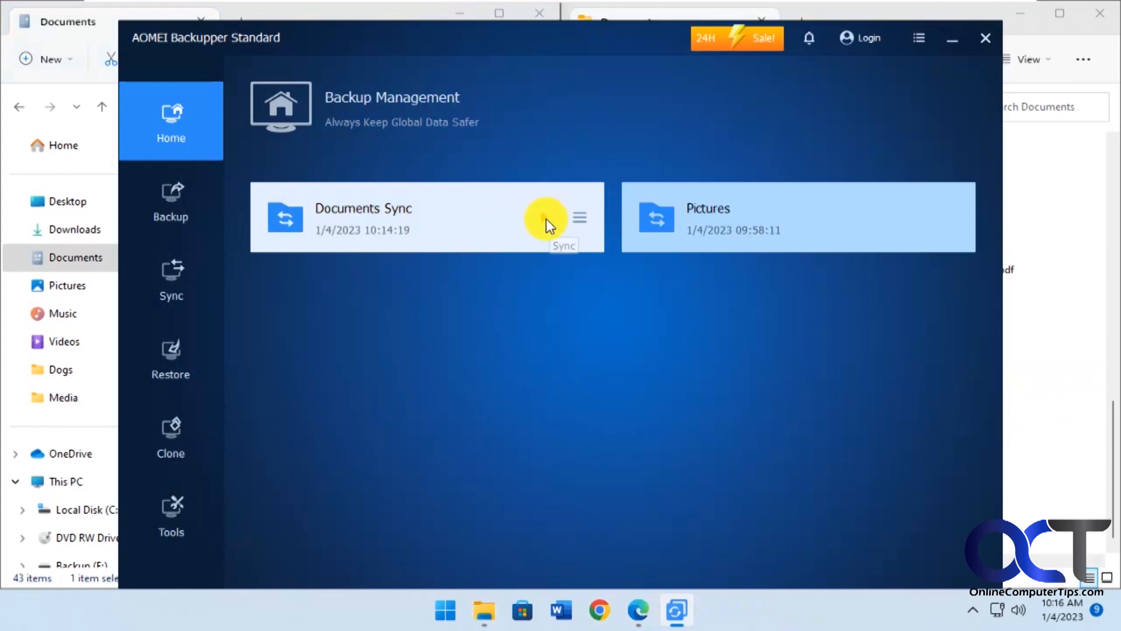
pyautogui.click(544, 218)
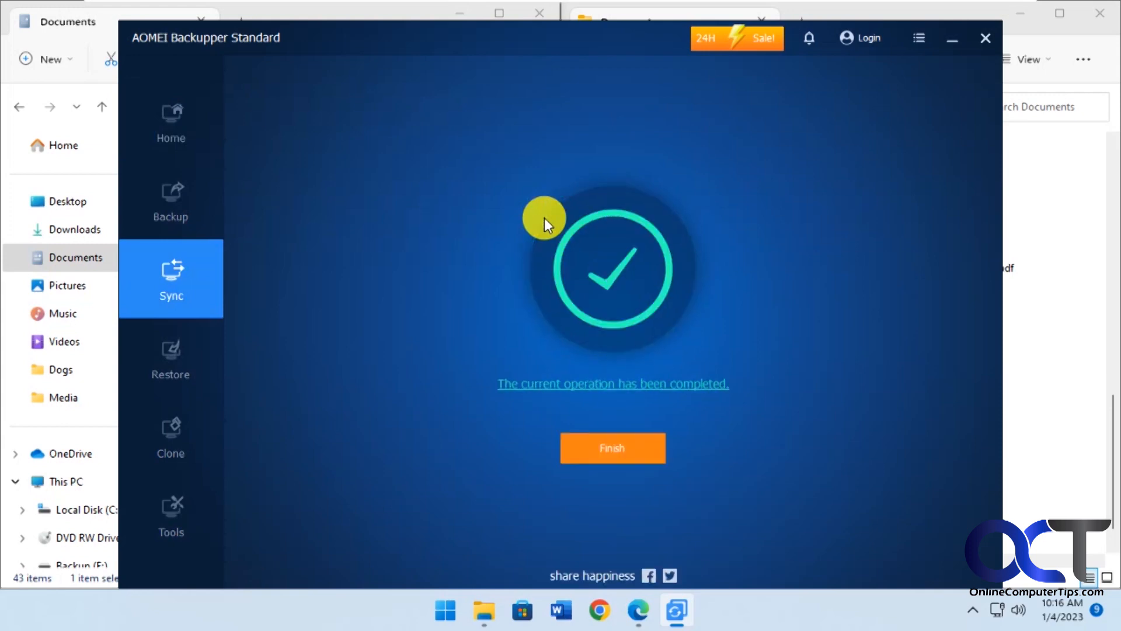
pyautogui.click(626, 447)
# Maximize the backup Documents folder window and sort its files by date modified to check for NEW.xlsx.
pyautogui.click(1069, 391)
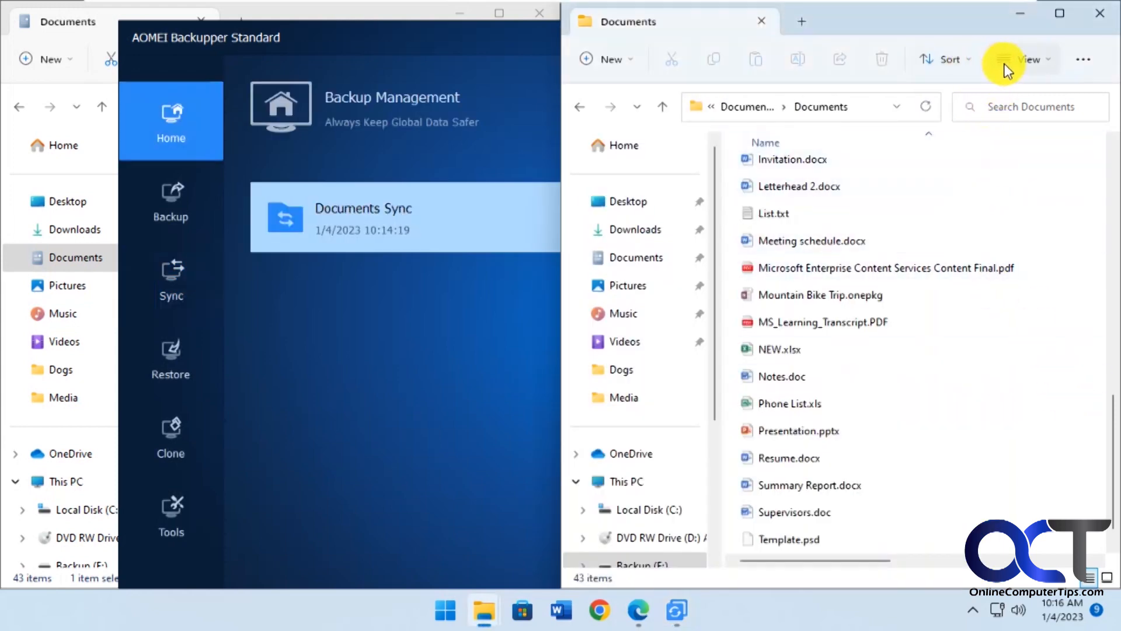
pyautogui.click(1060, 13)
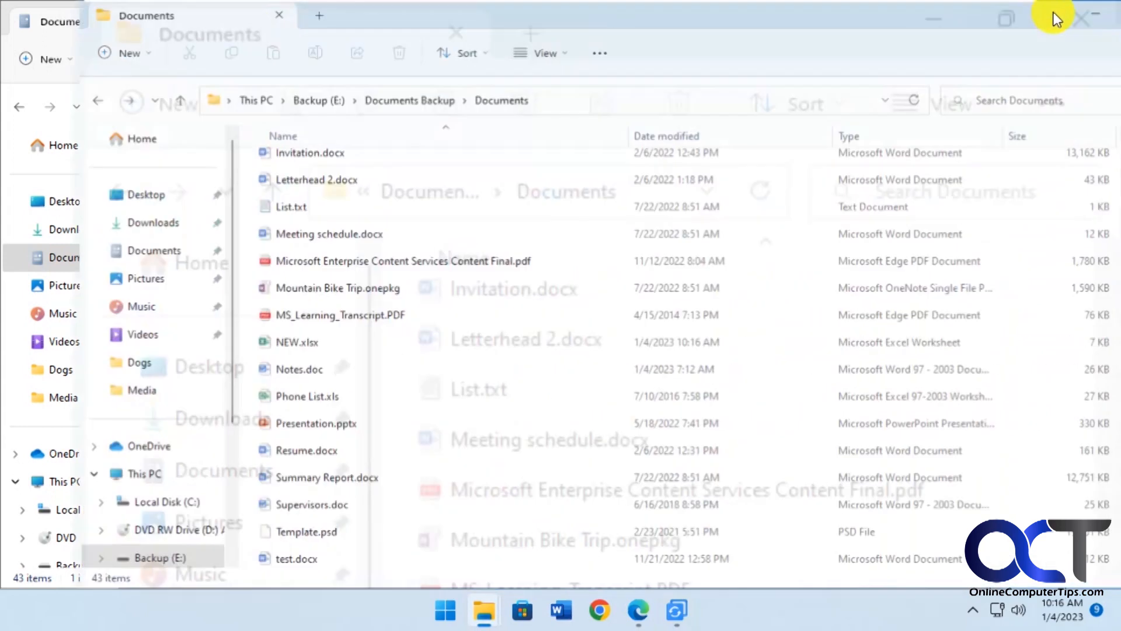
pyautogui.click(485, 52)
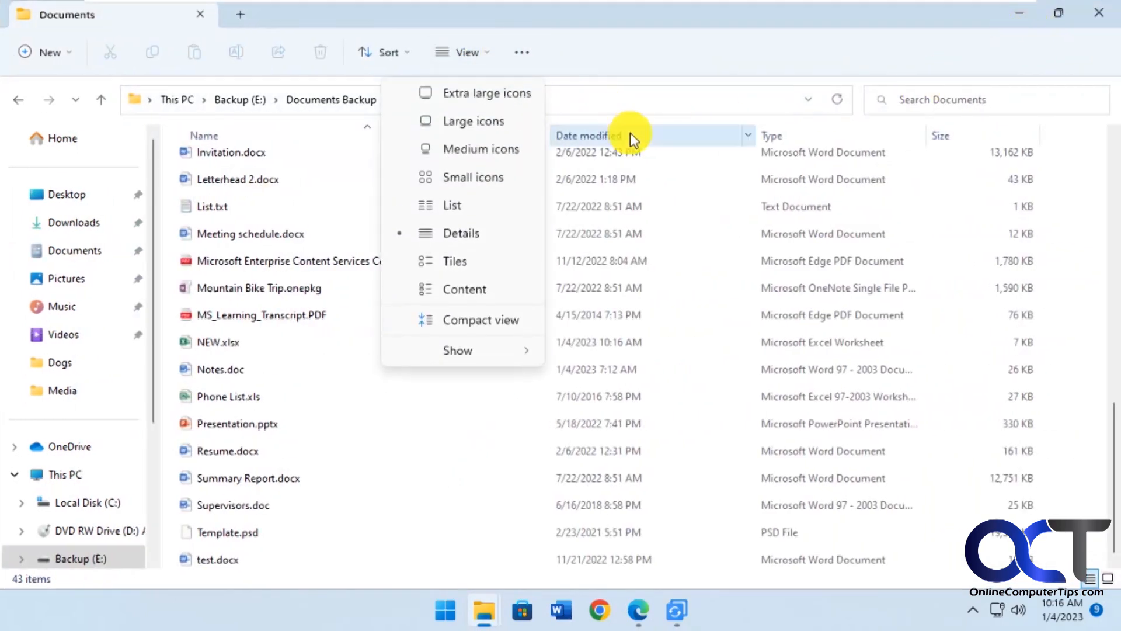
pyautogui.click(633, 133)
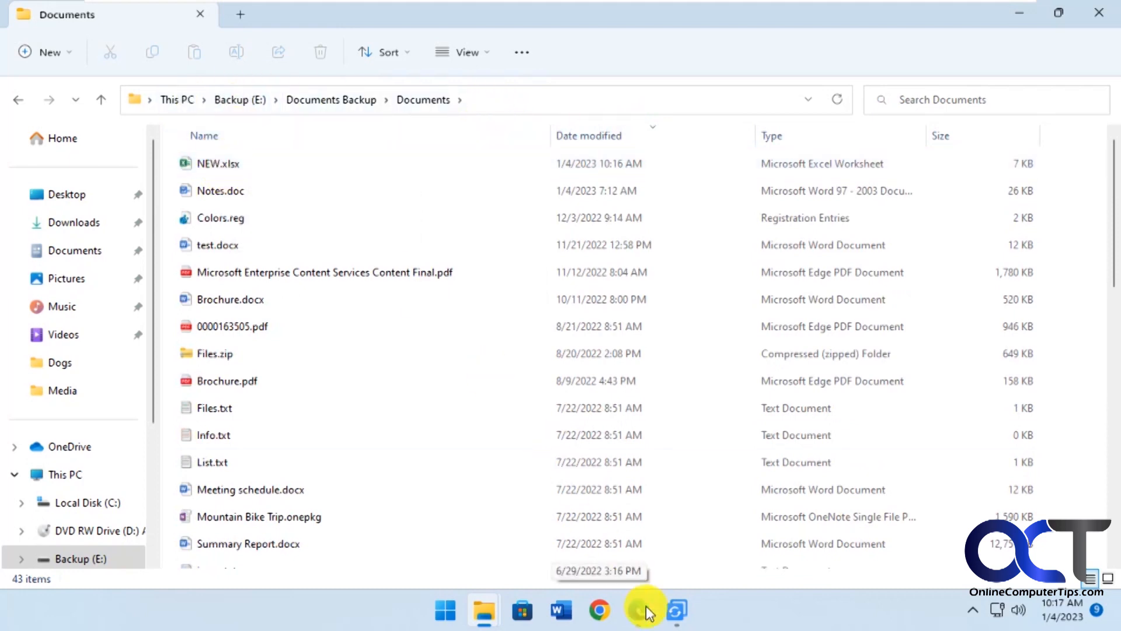
# Switch to AOMEI Backupper and view the available sync types.
pyautogui.click(680, 620)
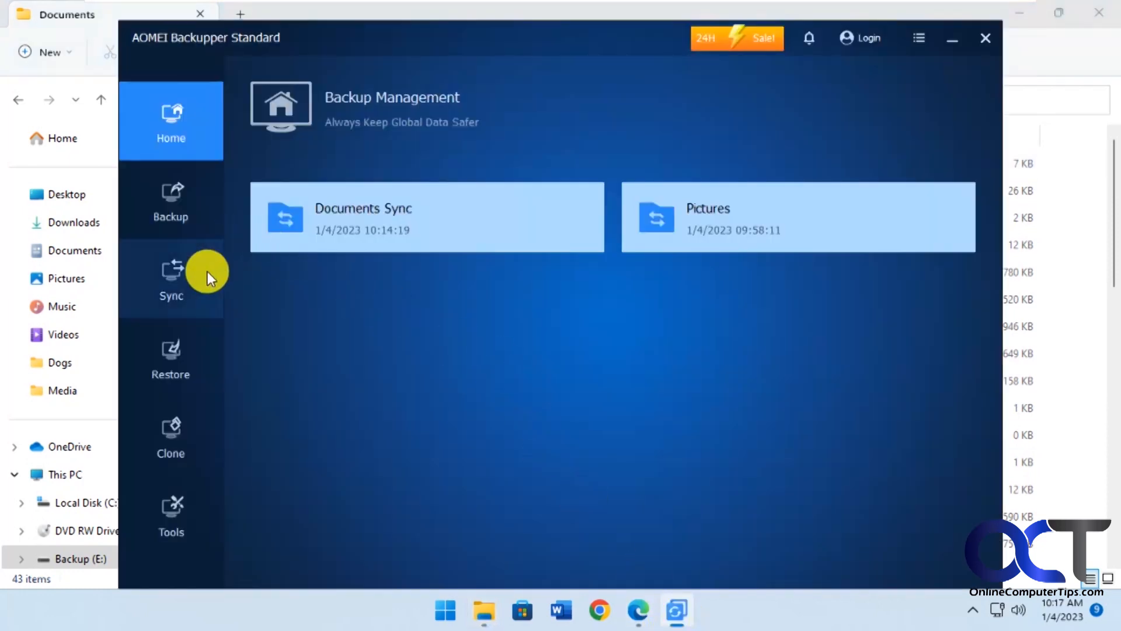
pyautogui.click(161, 279)
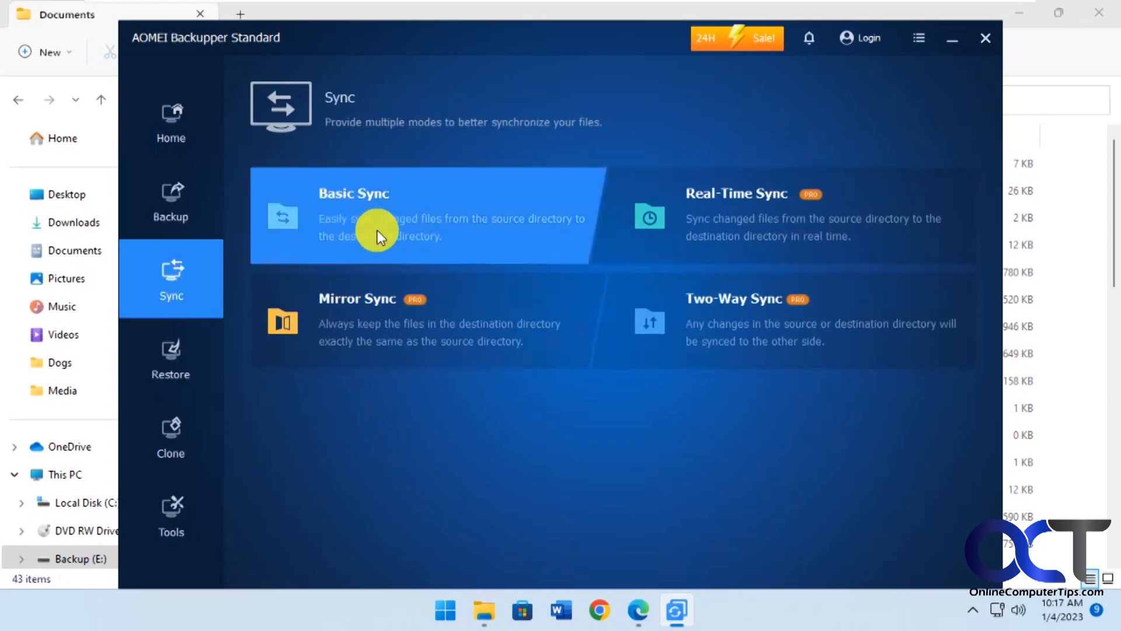